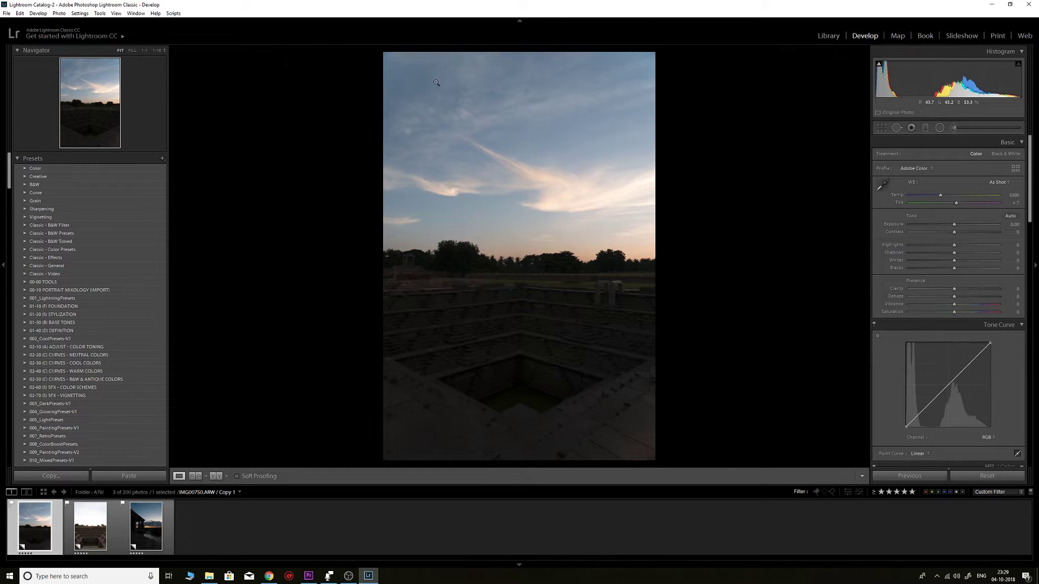
Preview the other photos in the set, then return to the first stepwell sunset.
{"action": "key", "text": "Right"}
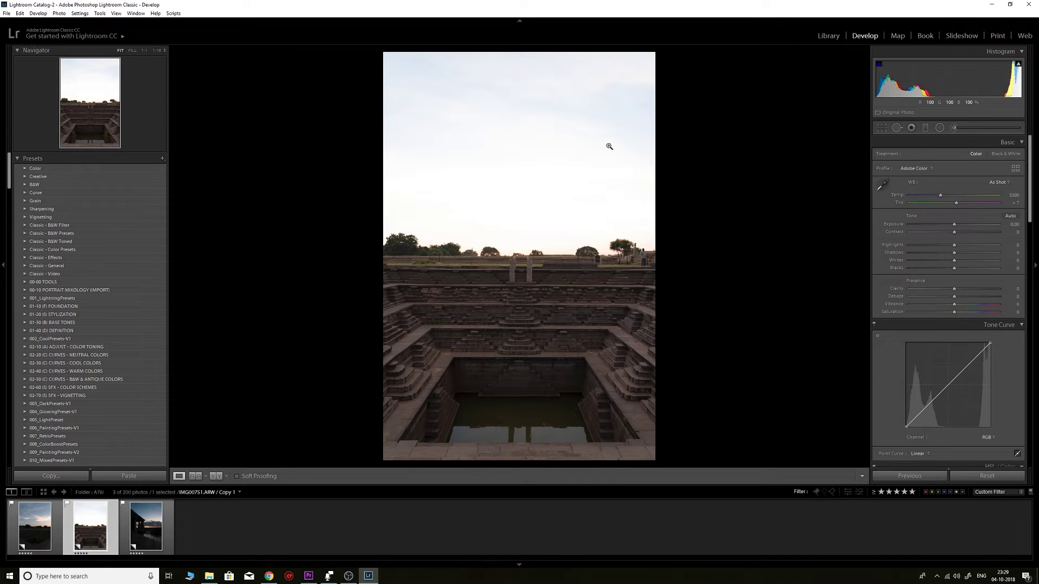
{"action": "key", "text": "Right"}
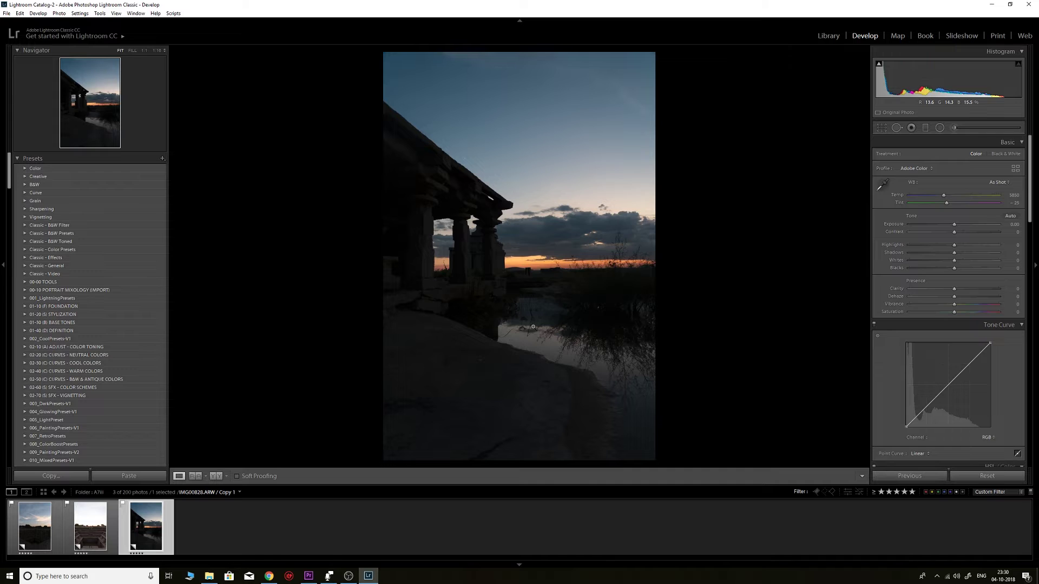
{"action": "key", "text": "Left"}
{"action": "key", "text": "Left"}
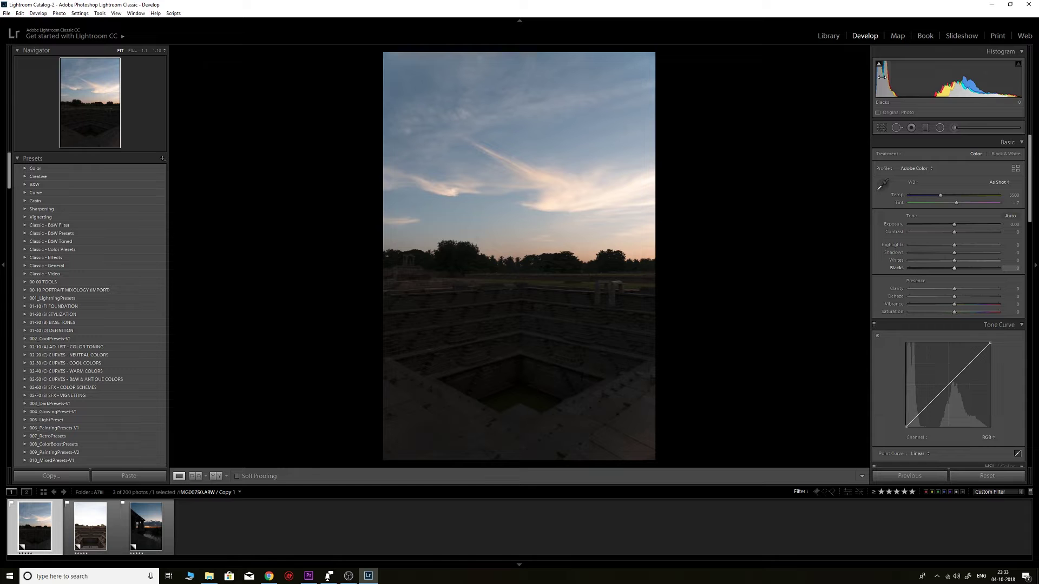
In Basic, set Blacks +100, Shadows +41, Highlights −37, Exposure −0.16 and Clarity +29.
{"action": "left_click_drag", "start_coordinate": [887, 82], "coordinate": [946, 82]}
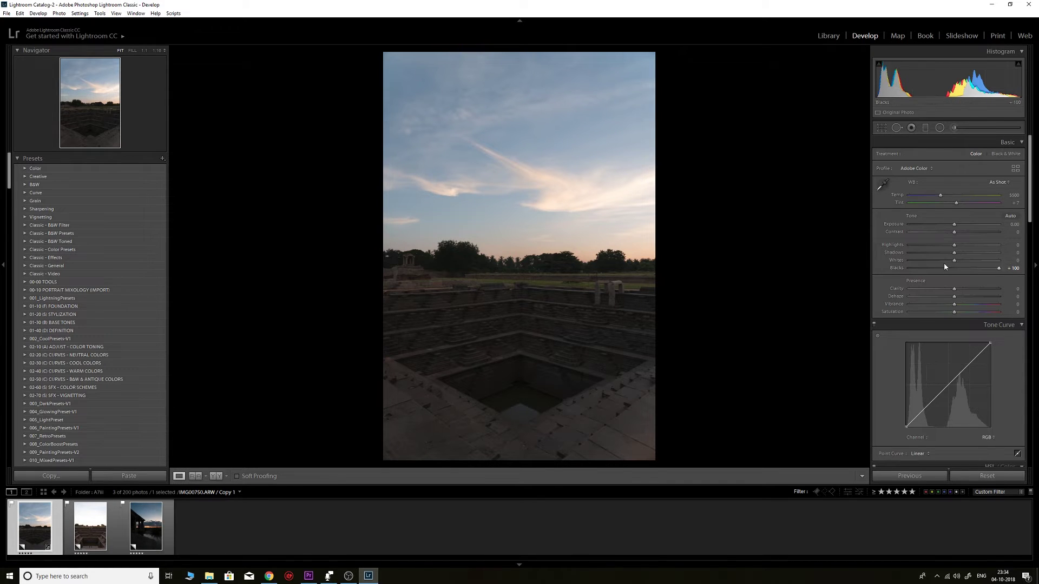
{"action": "left_click_drag", "start_coordinate": [955, 256], "coordinate": [954, 198]}
{"action": "scroll", "coordinate": [979, 255], "scroll_direction": "down", "scroll_amount": 1}
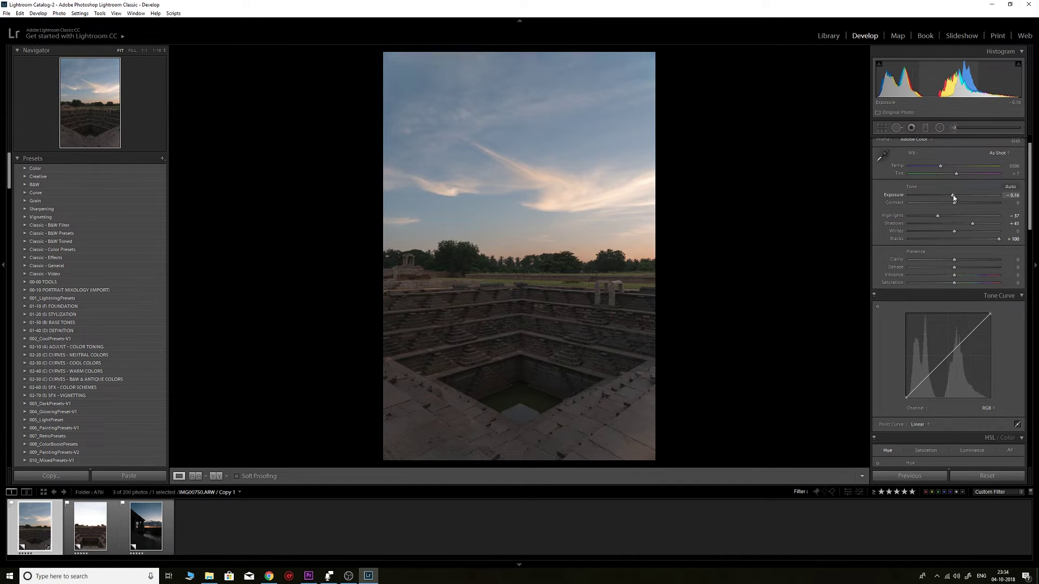
{"action": "left_click_drag", "start_coordinate": [954, 261], "coordinate": [970, 262]}
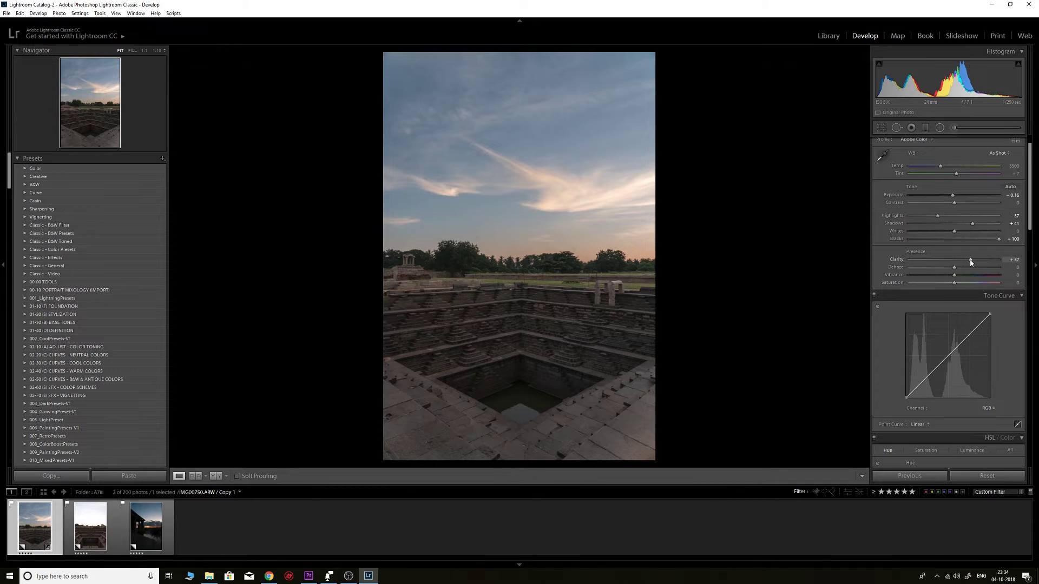
{"action": "left_click_drag", "start_coordinate": [968, 261], "coordinate": [966, 262]}
{"action": "scroll", "coordinate": [966, 262], "scroll_direction": "down", "scroll_amount": 2}
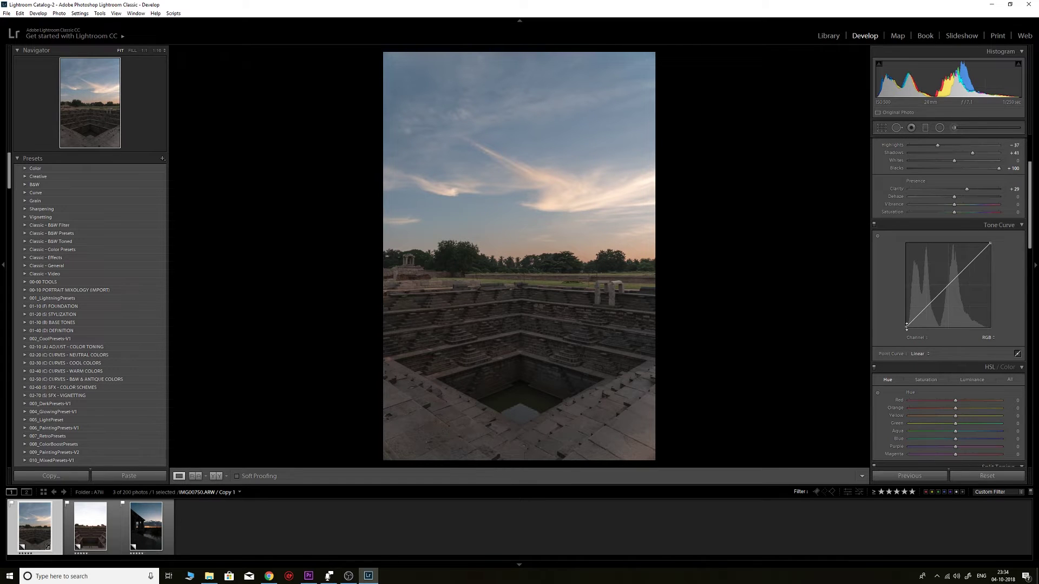
Build an S-shaped point tone curve with the black endpoint lifted to about 6%.
{"action": "left_click", "coordinate": [971, 263]}
{"action": "left_click_drag", "start_coordinate": [928, 306], "coordinate": [927, 310]}
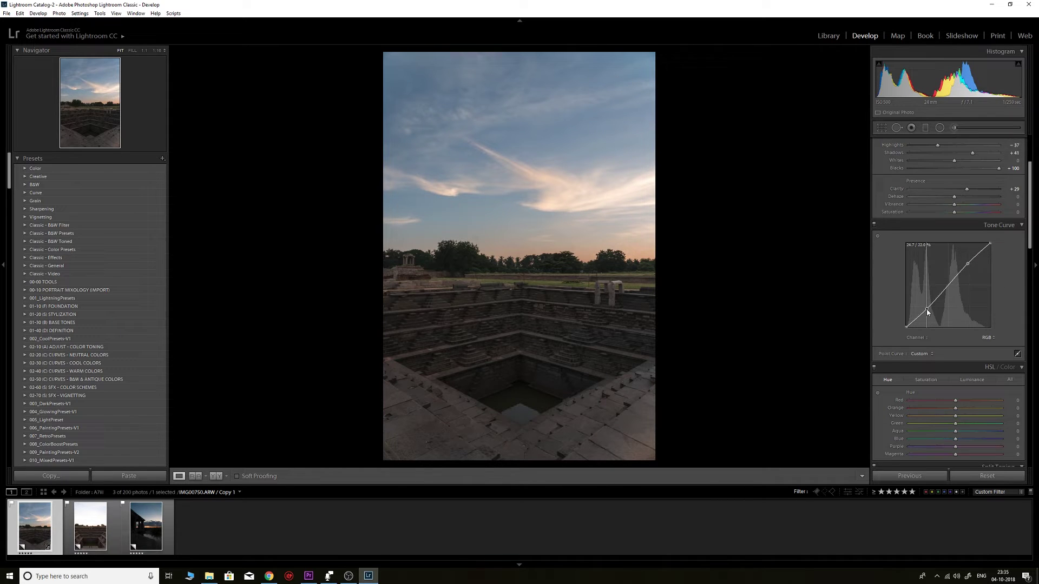
{"action": "left_click_drag", "start_coordinate": [968, 265], "coordinate": [969, 266]}
{"action": "left_click_drag", "start_coordinate": [927, 309], "coordinate": [925, 312]}
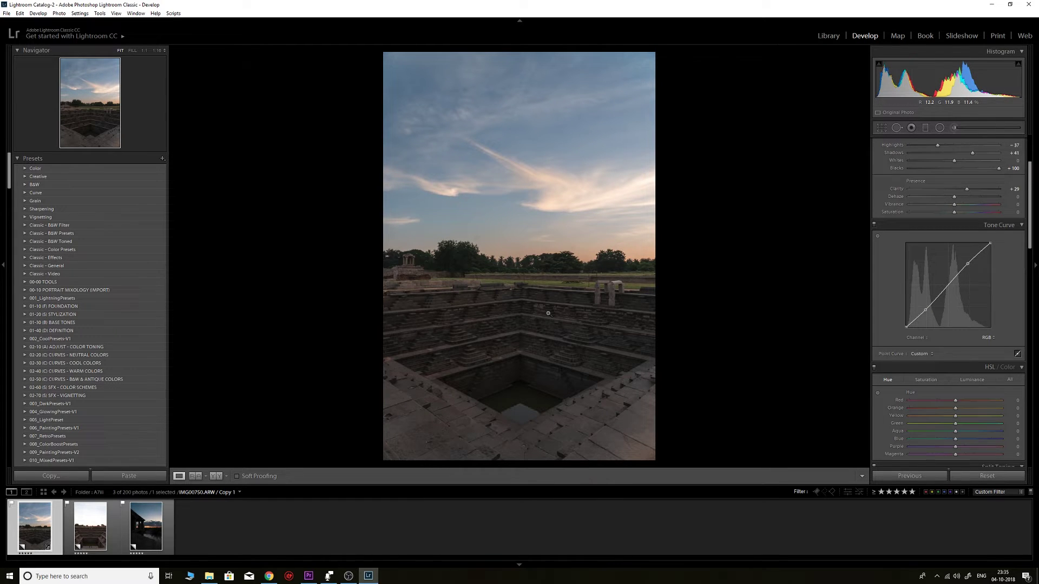
{"action": "mouse_move", "coordinate": [906, 329]}
{"action": "left_mouse_down"}
{"action": "mouse_move", "coordinate": [903, 309]}
{"action": "mouse_move", "coordinate": [907, 330]}
{"action": "left_mouse_up"}
{"action": "scroll", "coordinate": [1035, 281], "scroll_direction": "down", "scroll_amount": 5}
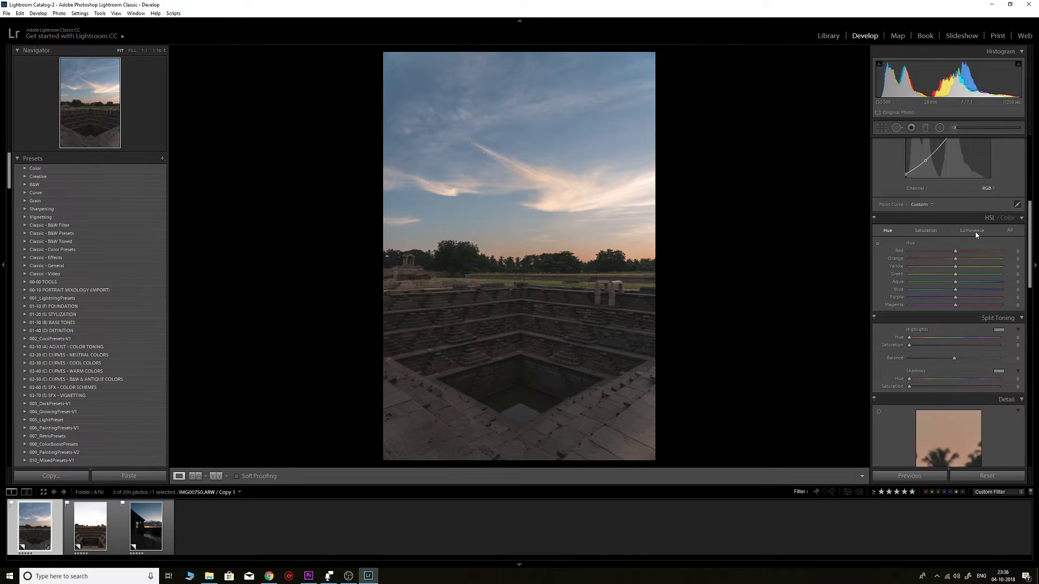
Raise HSL saturation on sky and clouds: Blue +85, Aqua +5, Orange +83, Yellow +61.
{"action": "left_click", "coordinate": [933, 232]}
{"action": "left_click", "coordinate": [877, 244]}
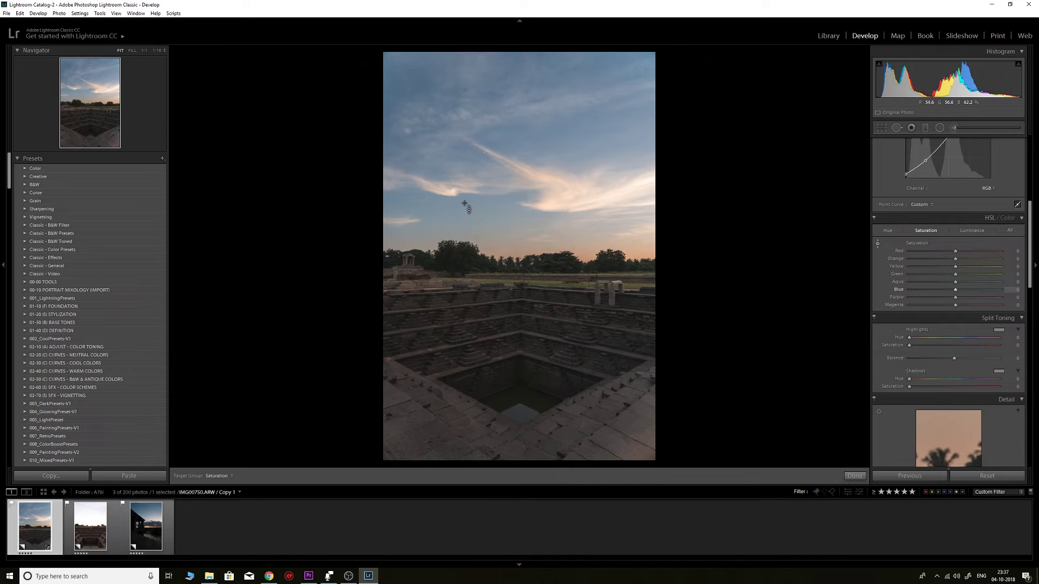
{"action": "left_click_drag", "start_coordinate": [440, 203], "coordinate": [441, 157]}
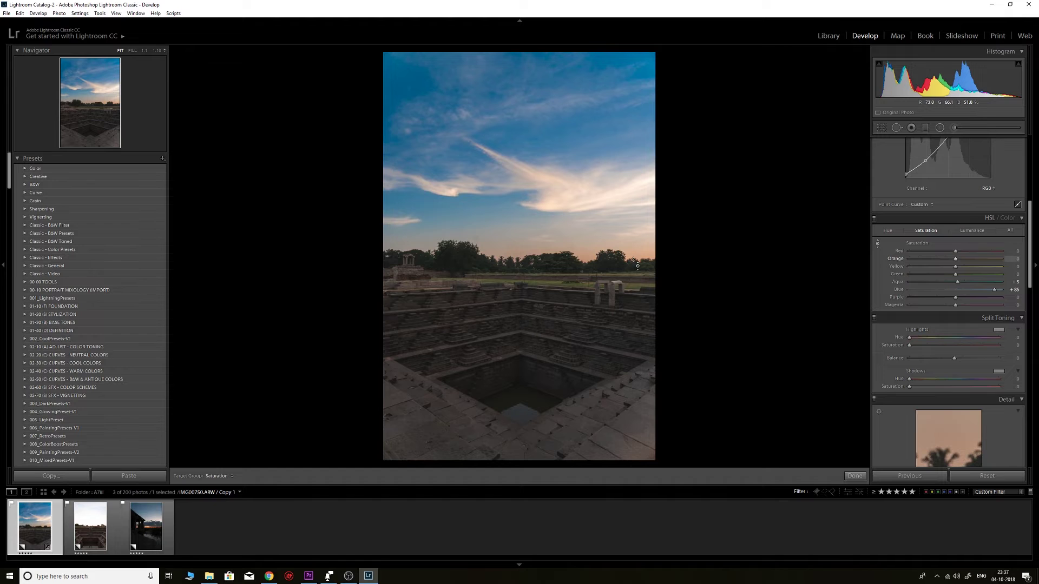
{"action": "left_click_drag", "start_coordinate": [629, 255], "coordinate": [591, 190]}
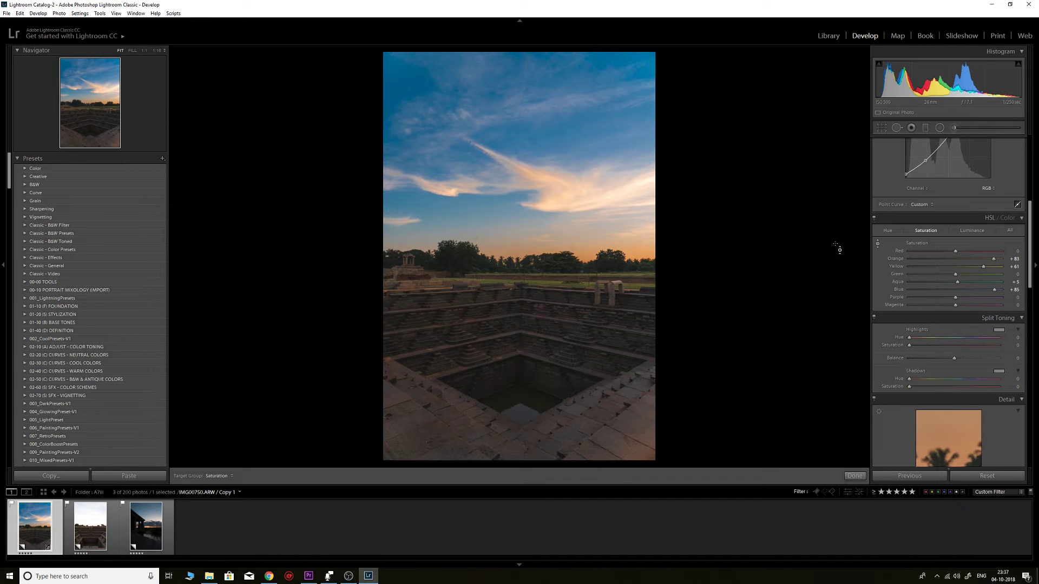
{"action": "left_click", "coordinate": [889, 230]}
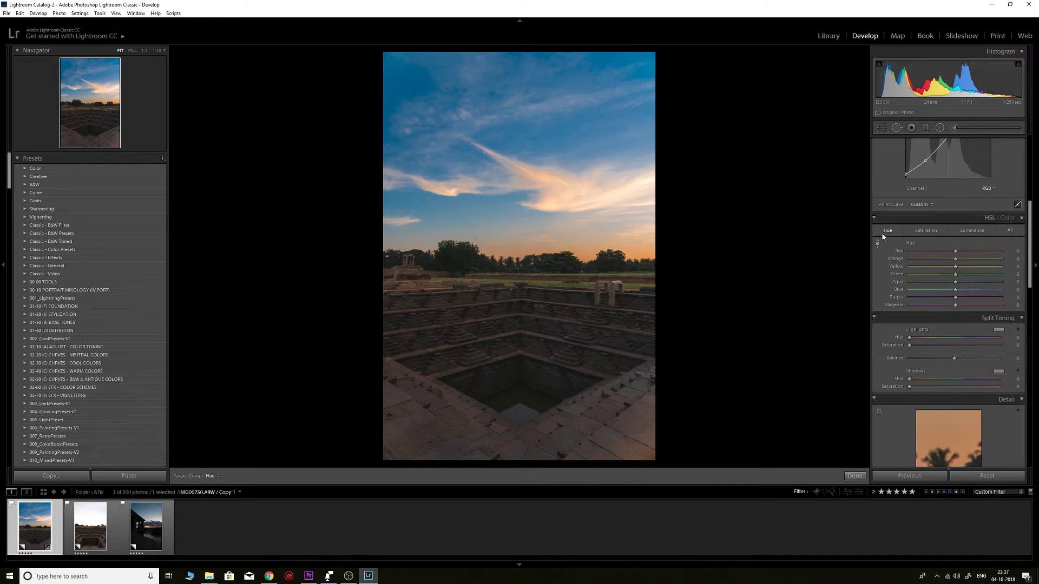
Shift the hues of the sky's blues and the clouds' oranges and yellows.
{"action": "left_click", "coordinate": [877, 243]}
{"action": "mouse_move", "coordinate": [466, 191]}
{"action": "left_mouse_down"}
{"action": "mouse_move", "coordinate": [465, 202]}
{"action": "mouse_move", "coordinate": [466, 176]}
{"action": "mouse_move", "coordinate": [465, 202]}
{"action": "left_mouse_up"}
{"action": "left_click_drag", "start_coordinate": [486, 254], "coordinate": [486, 262]}
Darken and slightly desaturate the yellow-green treeline.
{"action": "left_click", "coordinate": [978, 231]}
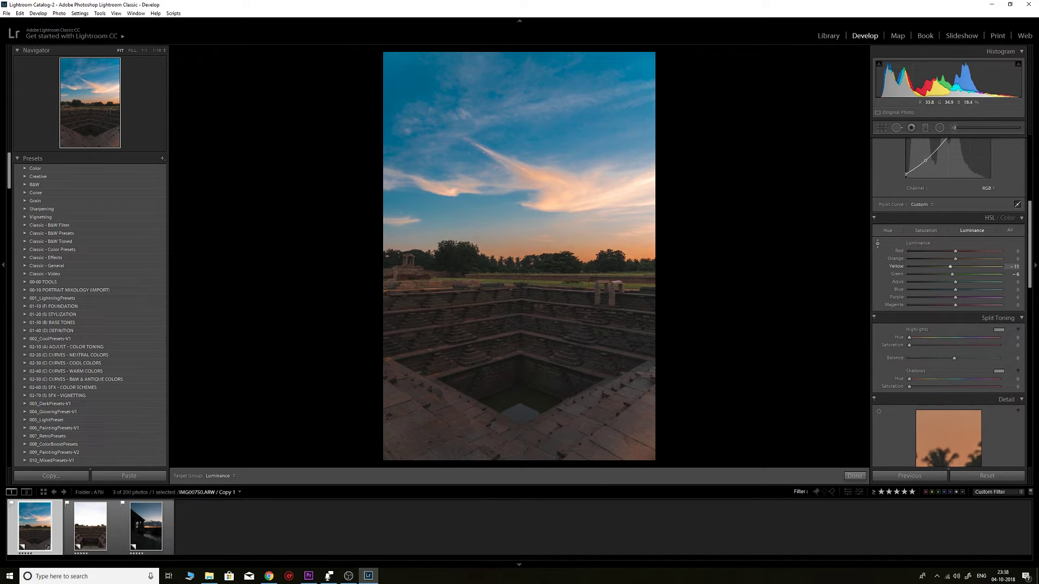
{"action": "left_click_drag", "start_coordinate": [552, 268], "coordinate": [552, 276]}
{"action": "key", "text": "ctrl+alt+shift+s"}
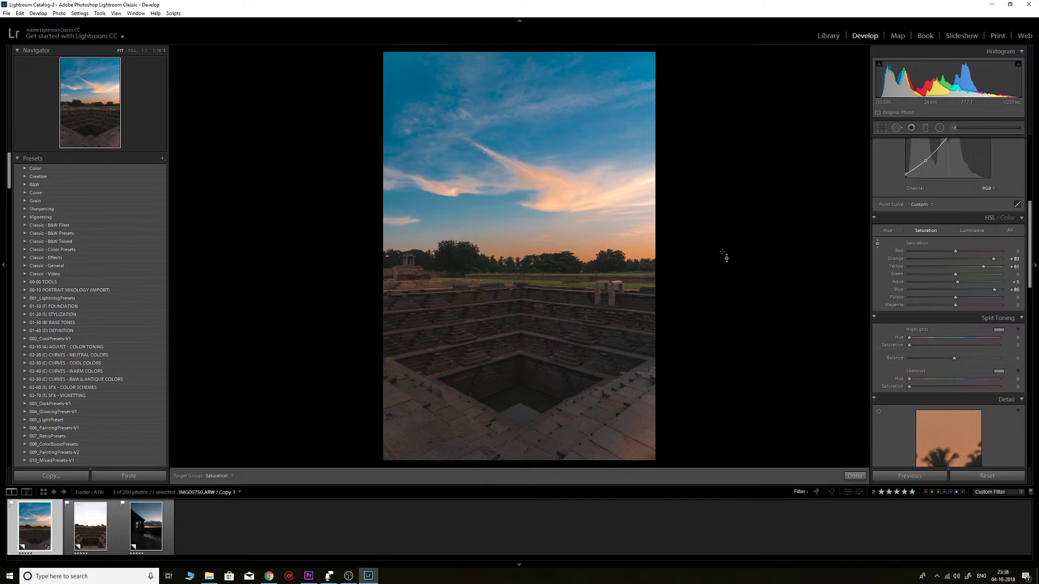
{"action": "left_click_drag", "start_coordinate": [565, 269], "coordinate": [565, 275]}
{"action": "left_click_drag", "start_coordinate": [468, 265], "coordinate": [469, 268]}
Shift the treeline hues, reaching Orange −11, Yellow −54, Green −28, Aqua −1, Blue −7.
{"action": "left_click", "coordinate": [888, 231]}
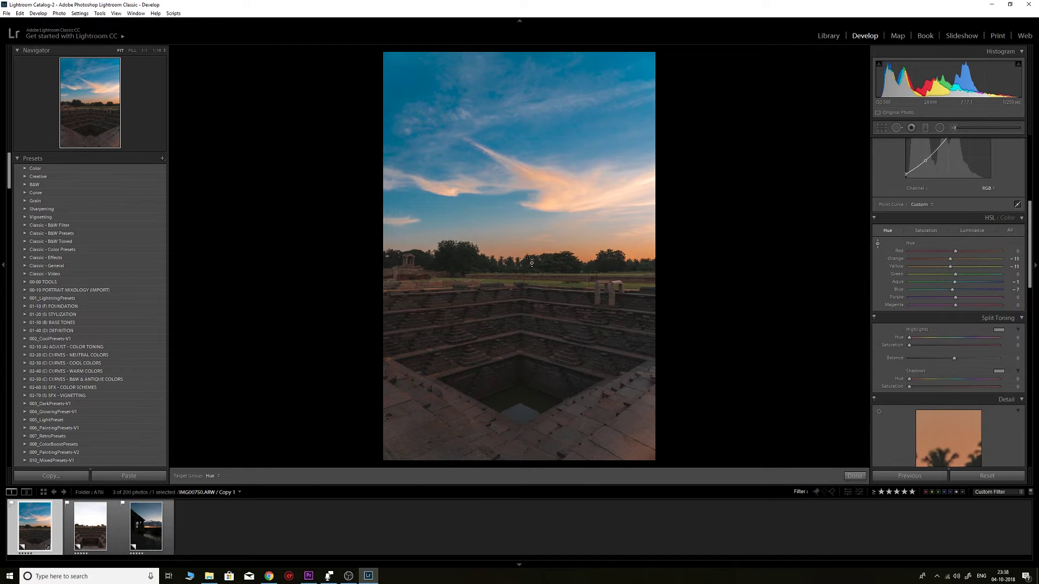
{"action": "left_click_drag", "start_coordinate": [532, 278], "coordinate": [530, 263]}
{"action": "left_click_drag", "start_coordinate": [564, 265], "coordinate": [564, 272]}
{"action": "left_click", "coordinate": [940, 127]}
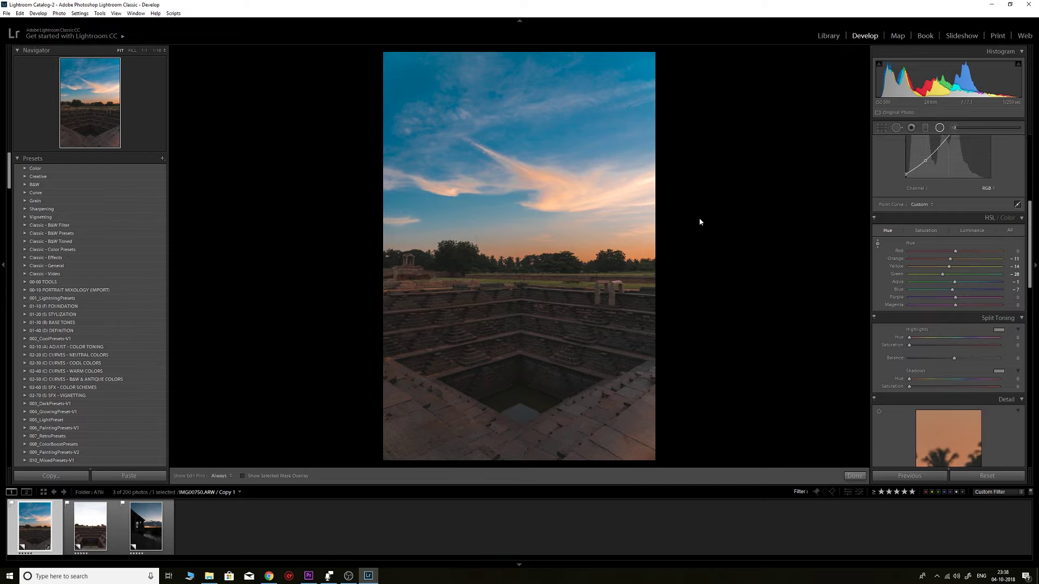
Add an inverted radial filter around the horizon with Exposure −0.23 and Saturation −12, widened past the edges.
{"action": "left_click_drag", "start_coordinate": [520, 274], "coordinate": [692, 295]}
{"action": "left_click_drag", "start_coordinate": [942, 253], "coordinate": [948, 253]}
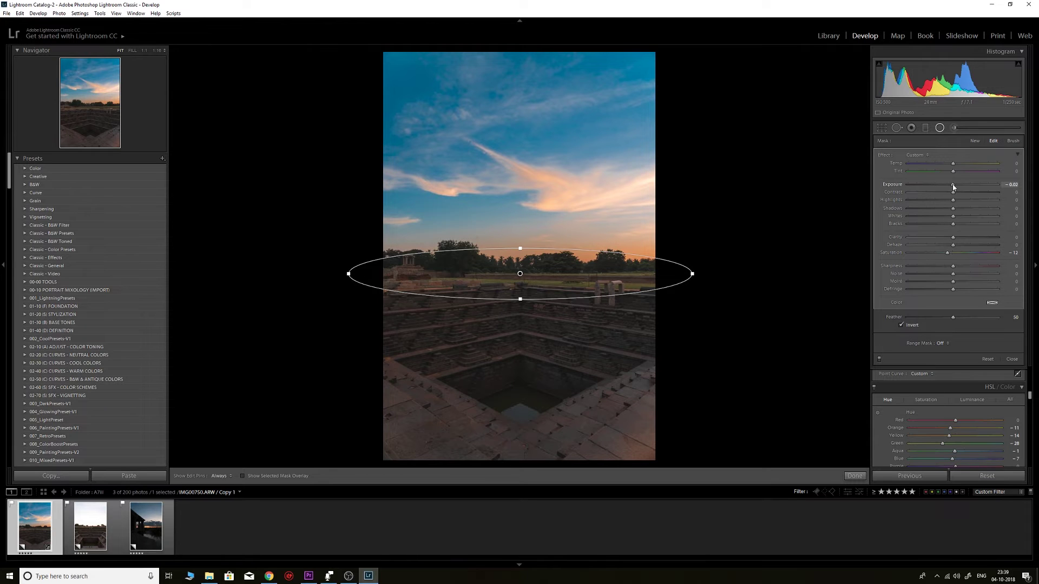
{"action": "left_click_drag", "start_coordinate": [948, 185], "coordinate": [949, 185]}
{"action": "left_click_drag", "start_coordinate": [688, 277], "coordinate": [742, 275]}
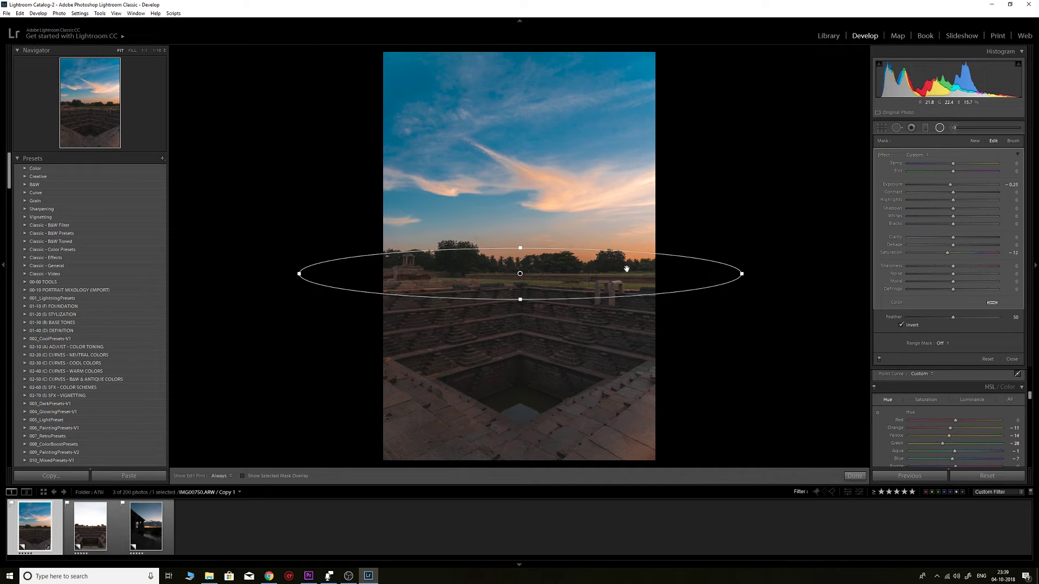
{"action": "key", "text": "shift+m"}
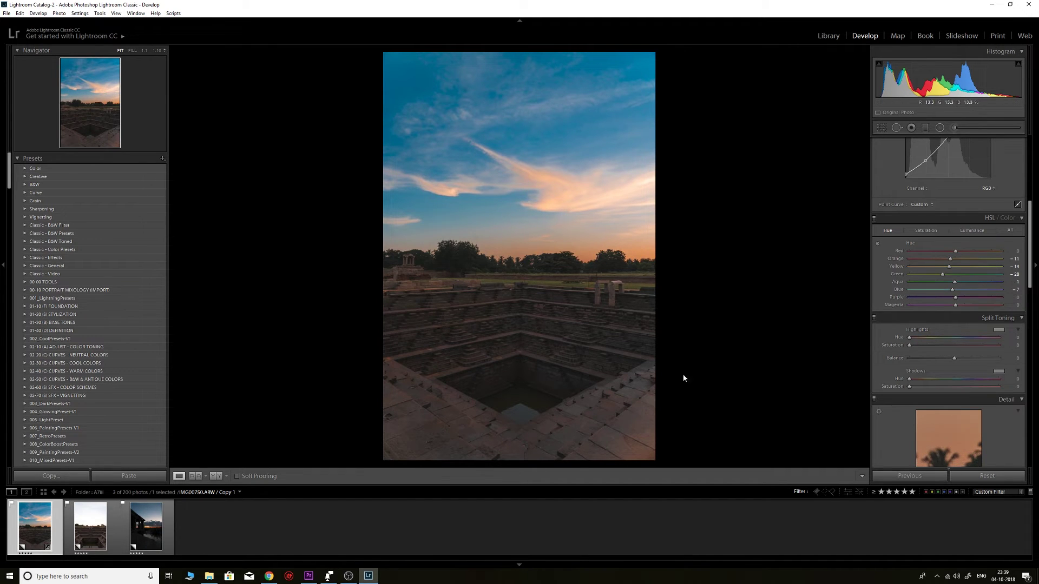
Add a graduated filter over the upper steps: Temp −7, Exposure 0.13, Contrast +5, Saturation −15.
{"action": "left_click", "coordinate": [926, 128]}
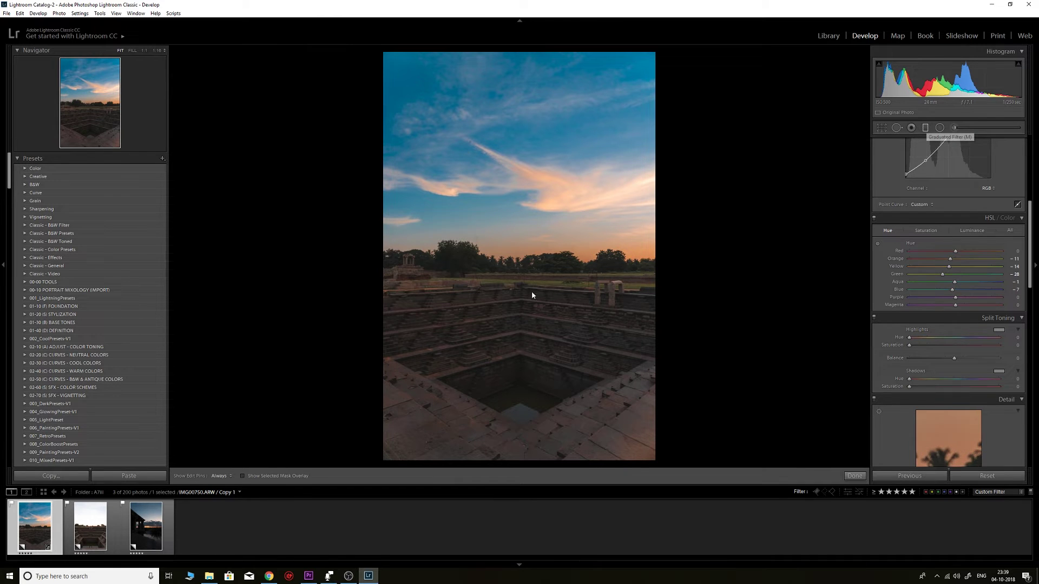
{"action": "left_click_drag", "start_coordinate": [517, 331], "coordinate": [519, 277]}
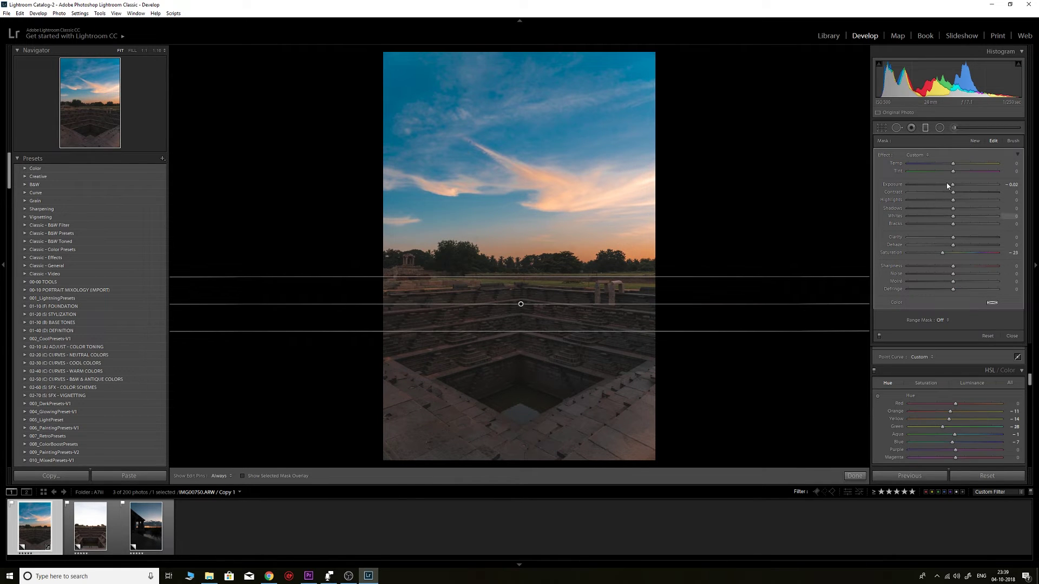
{"action": "left_click_drag", "start_coordinate": [952, 164], "coordinate": [950, 165]}
{"action": "left_click_drag", "start_coordinate": [942, 253], "coordinate": [945, 254]}
{"action": "left_click_drag", "start_coordinate": [954, 193], "coordinate": [954, 184]}
Set the Post-Crop Vignetting Amount to −12.
{"action": "key", "text": "m"}
{"action": "left_click_drag", "start_coordinate": [1030, 223], "coordinate": [1032, 401]}
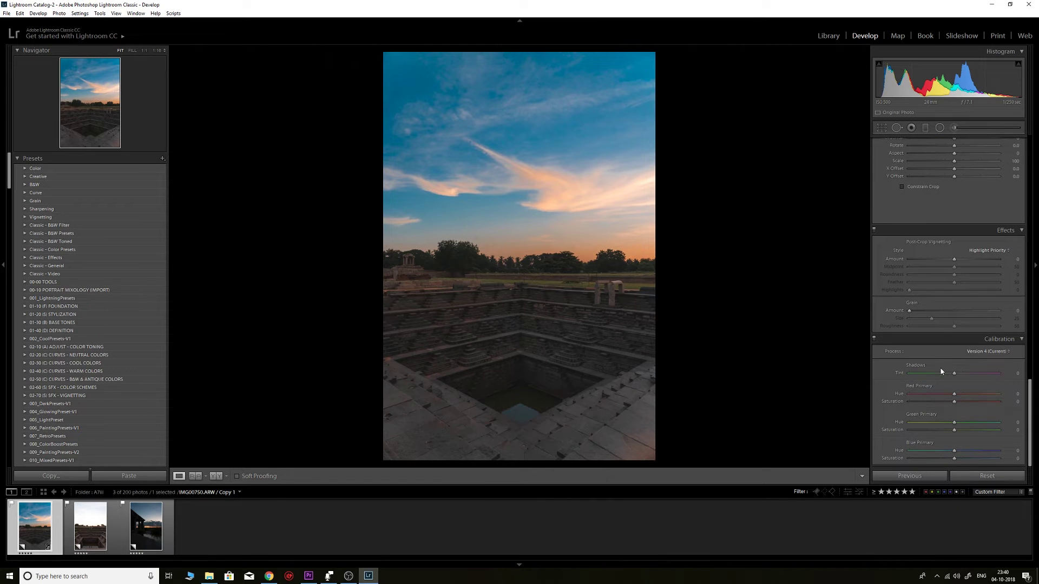
{"action": "left_click_drag", "start_coordinate": [954, 261], "coordinate": [945, 260]}
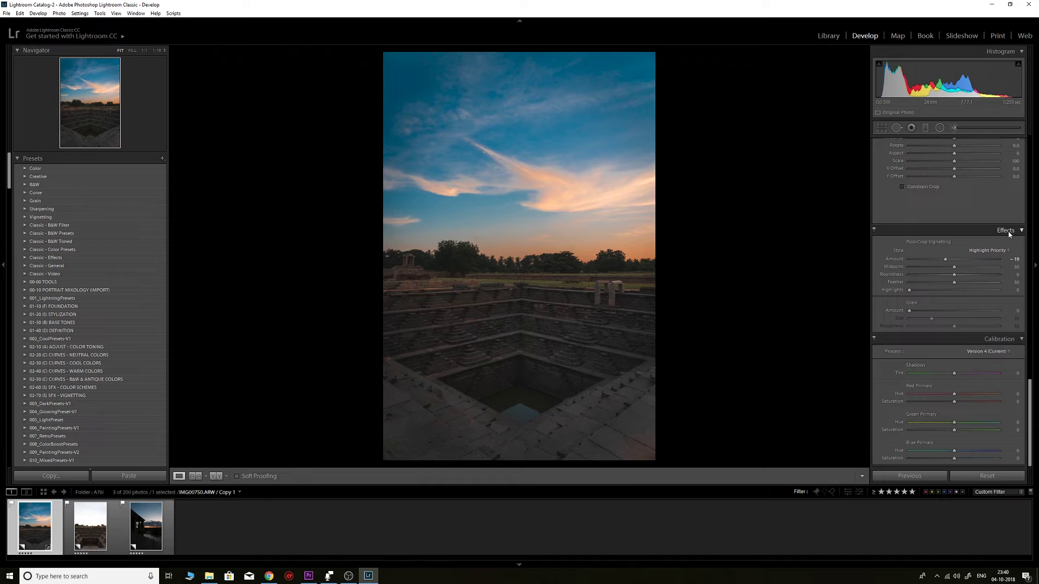
{"action": "left_click_drag", "start_coordinate": [946, 260], "coordinate": [944, 262]}
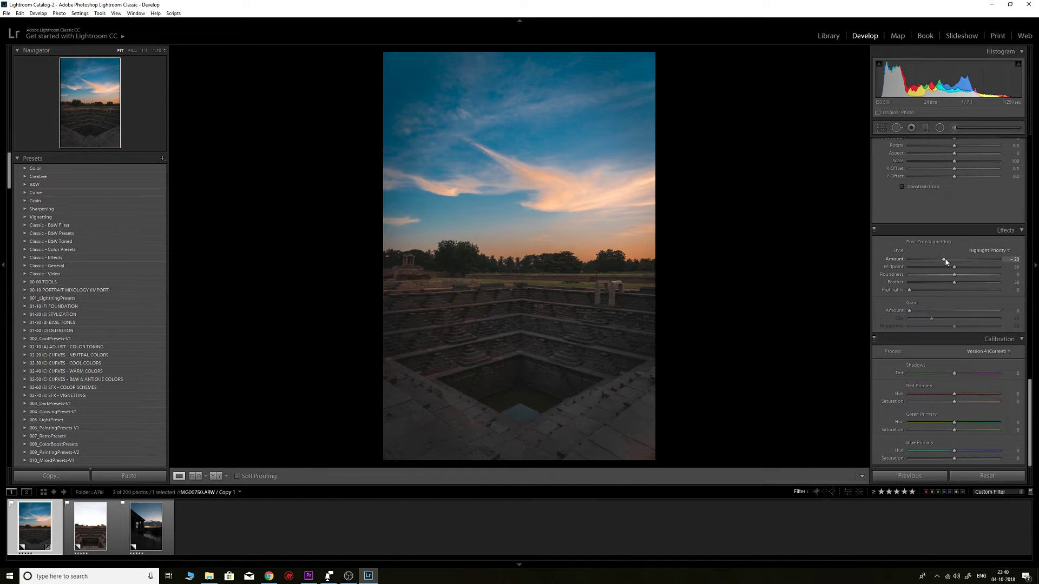
{"action": "left_click_drag", "start_coordinate": [943, 260], "coordinate": [950, 263]}
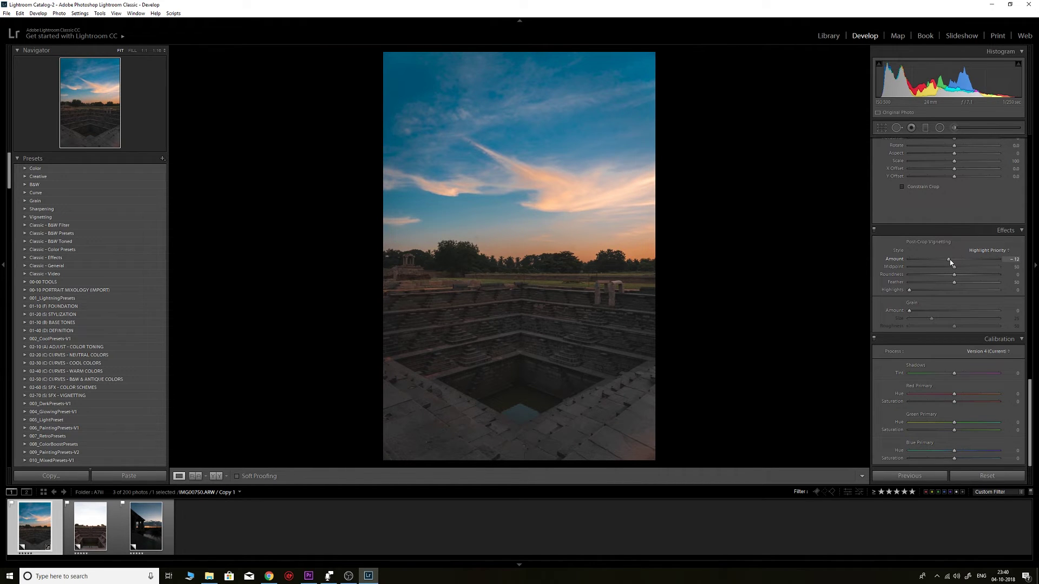
Set Calibration primary hues to Red +50, Green +62 and Blue −30.
{"action": "scroll", "coordinate": [1029, 382], "scroll_direction": "up", "scroll_amount": 1}
{"action": "scroll", "coordinate": [1030, 383], "scroll_direction": "down", "scroll_amount": 1}
{"action": "left_click_drag", "start_coordinate": [955, 397], "coordinate": [940, 456]}
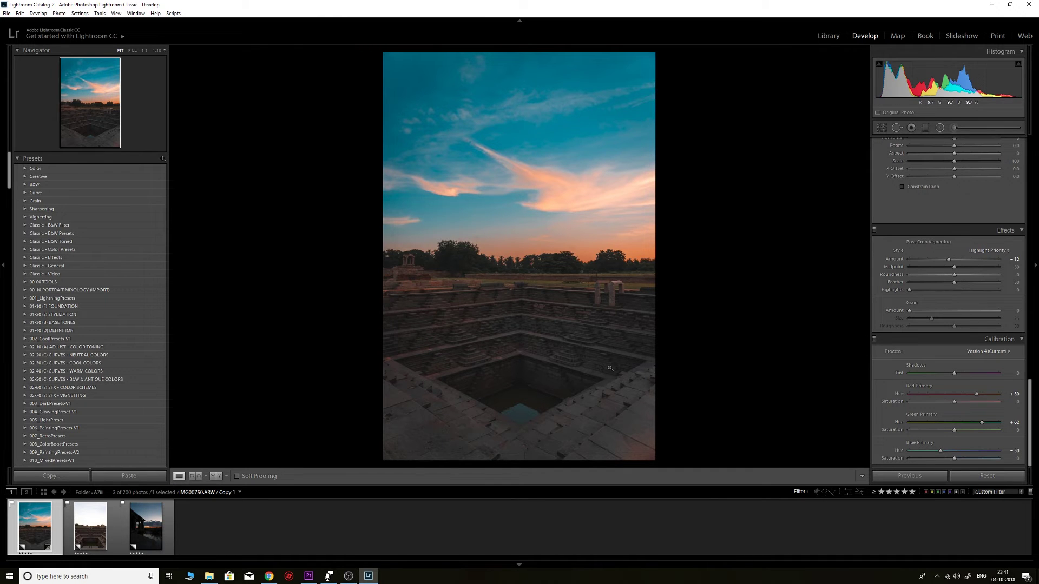
{"action": "left_click", "coordinate": [940, 127]}
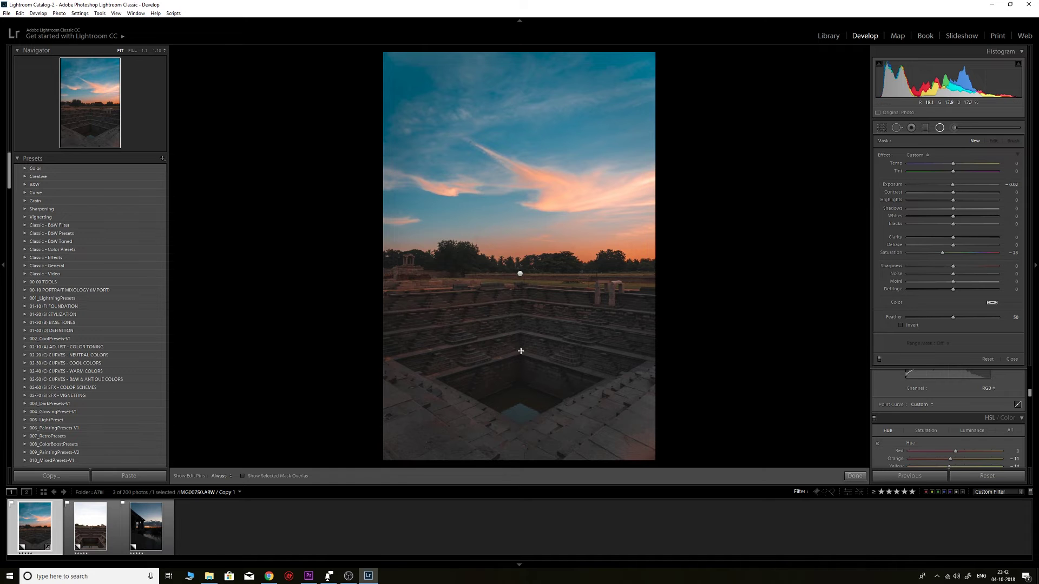
Add an inverted radial filter over the steps with Exposure 0.81, then reset the second photo.
{"action": "left_click_drag", "start_coordinate": [519, 353], "coordinate": [638, 448]}
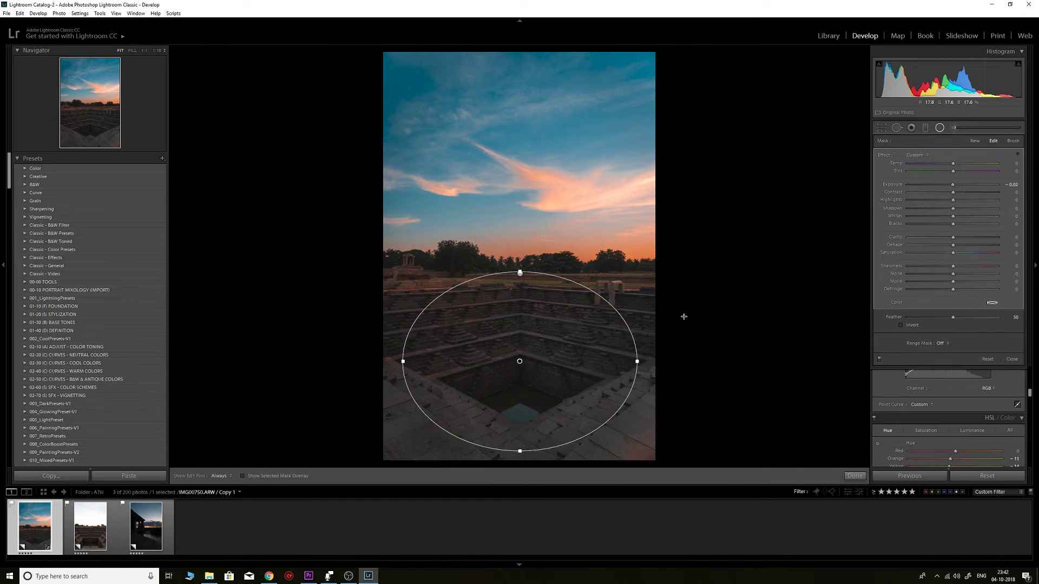
{"action": "double_click", "coordinate": [953, 185]}
{"action": "key", "text": "apostrophe"}
{"action": "left_click_drag", "start_coordinate": [953, 187], "coordinate": [961, 189]}
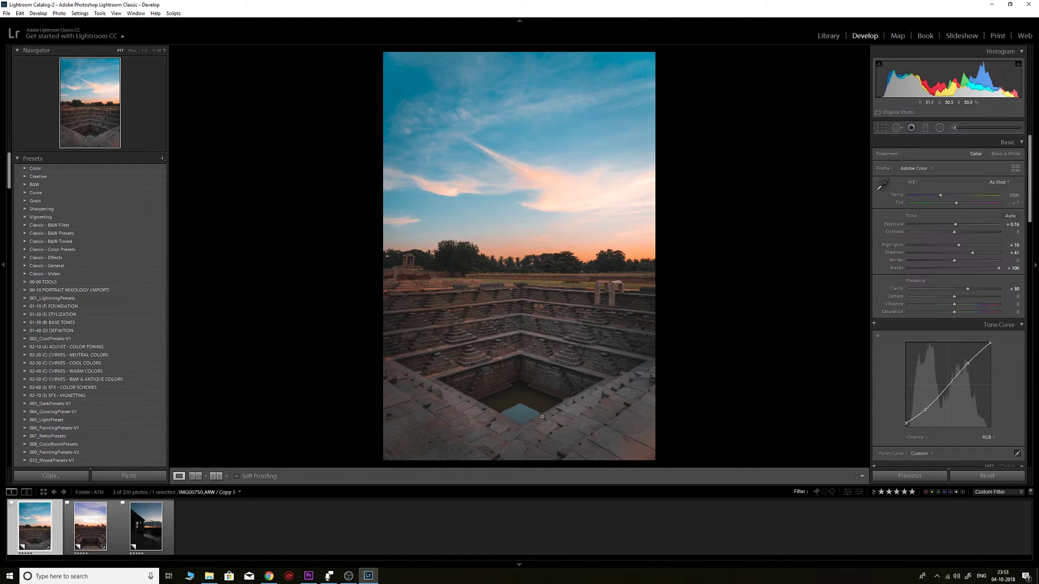
{"action": "left_click", "coordinate": [986, 477]}
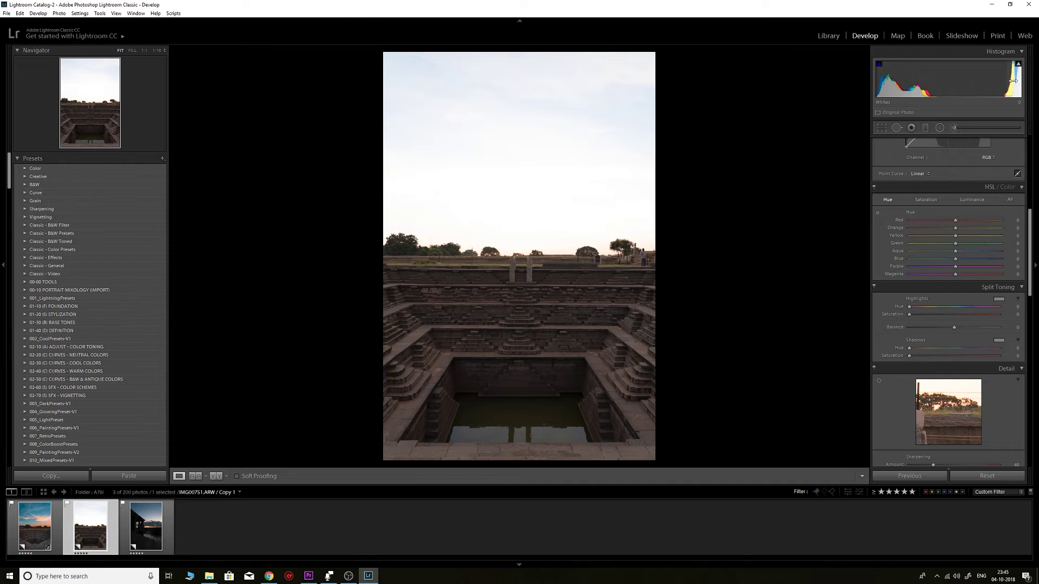
{"action": "mouse_move", "coordinate": [1013, 81]}
{"action": "left_mouse_down"}
{"action": "mouse_move", "coordinate": [1015, 71]}
{"action": "mouse_move", "coordinate": [1014, 95]}
{"action": "left_mouse_up"}
{"action": "scroll", "coordinate": [994, 215], "scroll_direction": "up", "scroll_amount": 6}
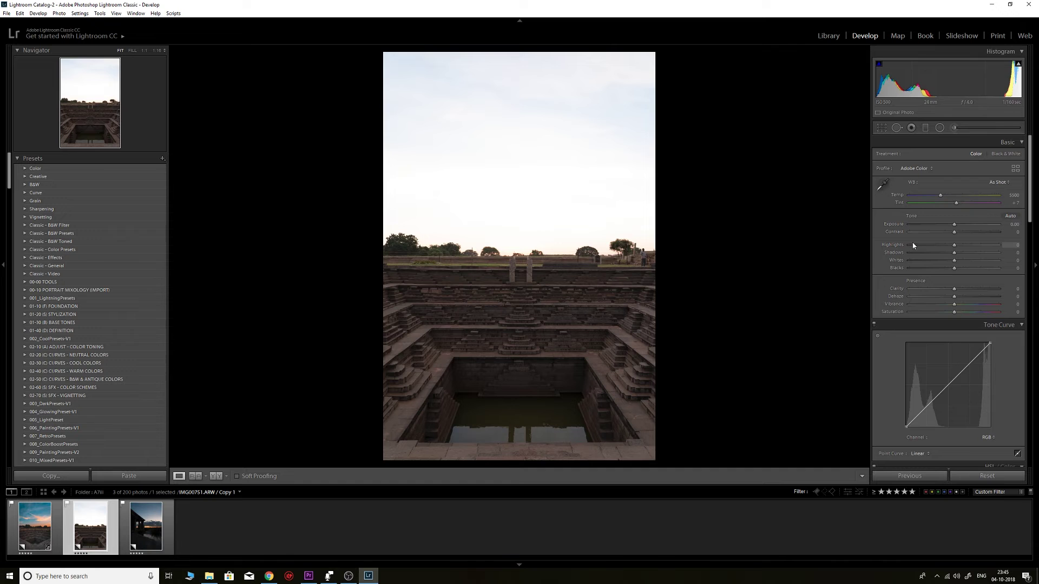
On the second stepwell photo set Highlights −100, Exposure −0.75 and Shadows +21.
{"action": "left_click_drag", "start_coordinate": [954, 249], "coordinate": [877, 243]}
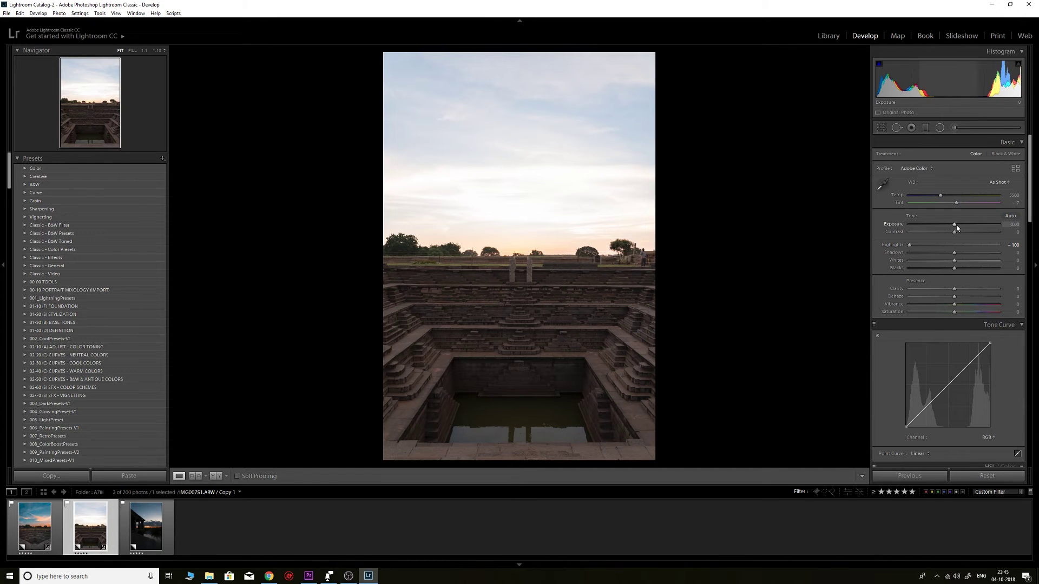
{"action": "left_click_drag", "start_coordinate": [955, 226], "coordinate": [949, 224]}
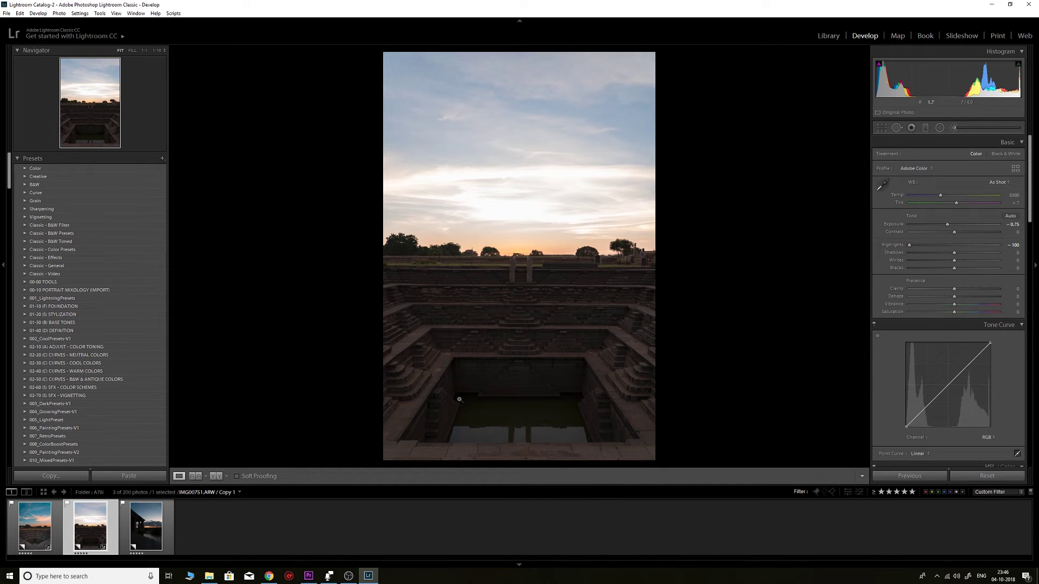
{"action": "left_click_drag", "start_coordinate": [933, 255], "coordinate": [964, 260]}
{"action": "left_click", "coordinate": [1032, 301]}
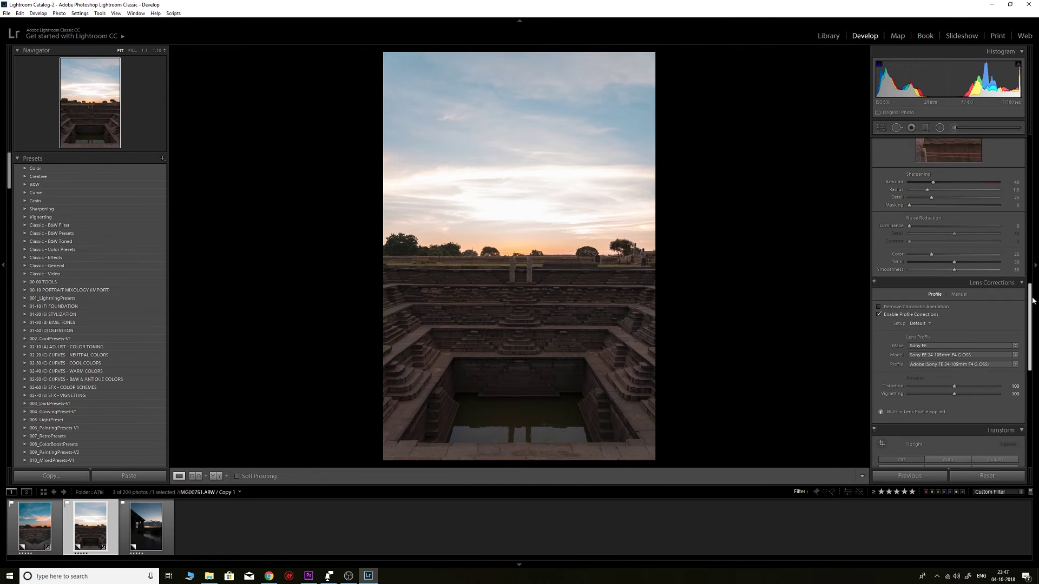
Boost the sky's Blue saturation to +90 with the HSL Saturation targeted tool.
{"action": "left_click_drag", "start_coordinate": [1032, 301], "coordinate": [1032, 216]}
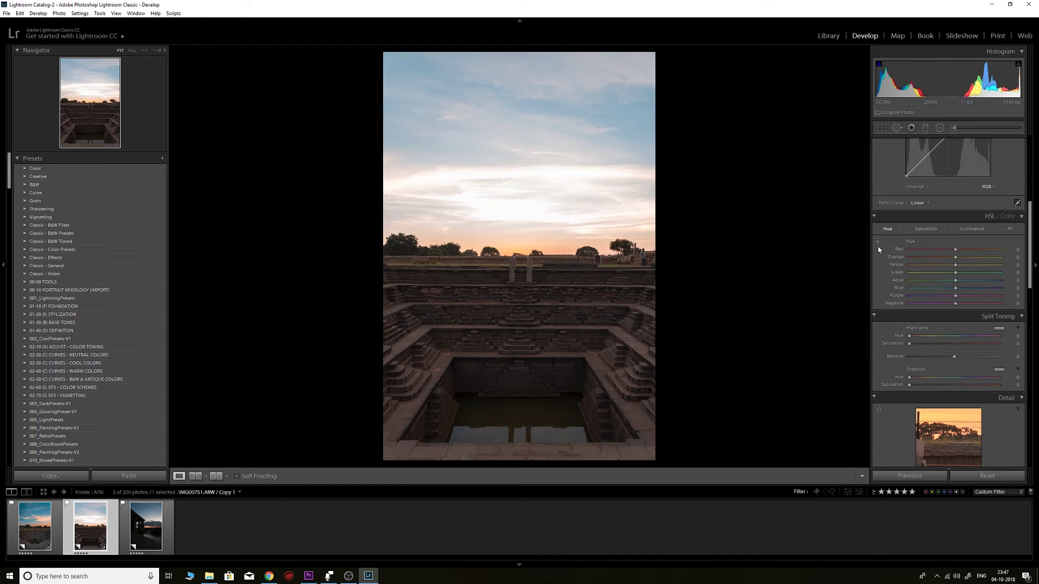
{"action": "left_click", "coordinate": [926, 228]}
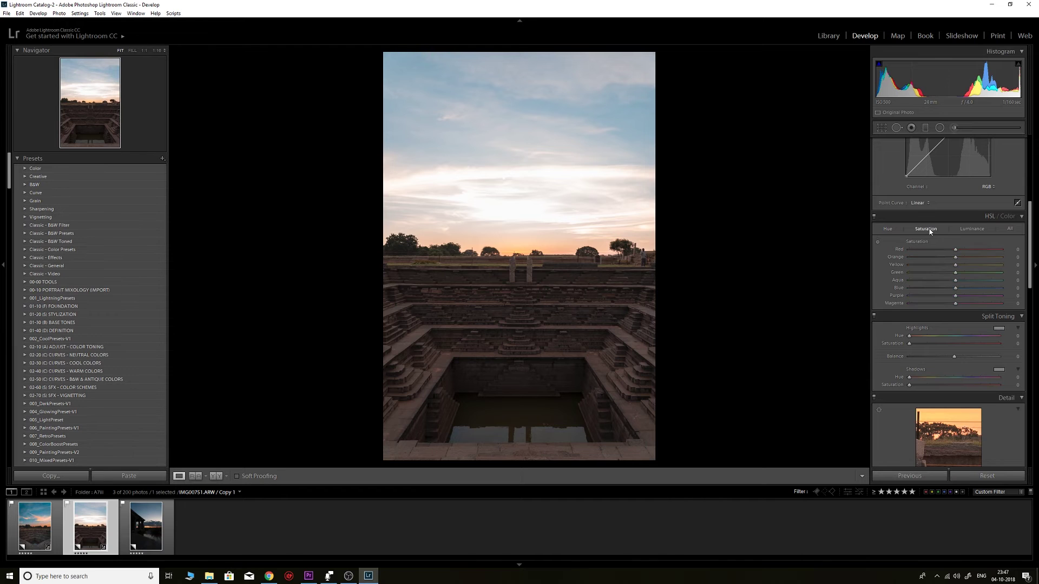
{"action": "left_click", "coordinate": [878, 242]}
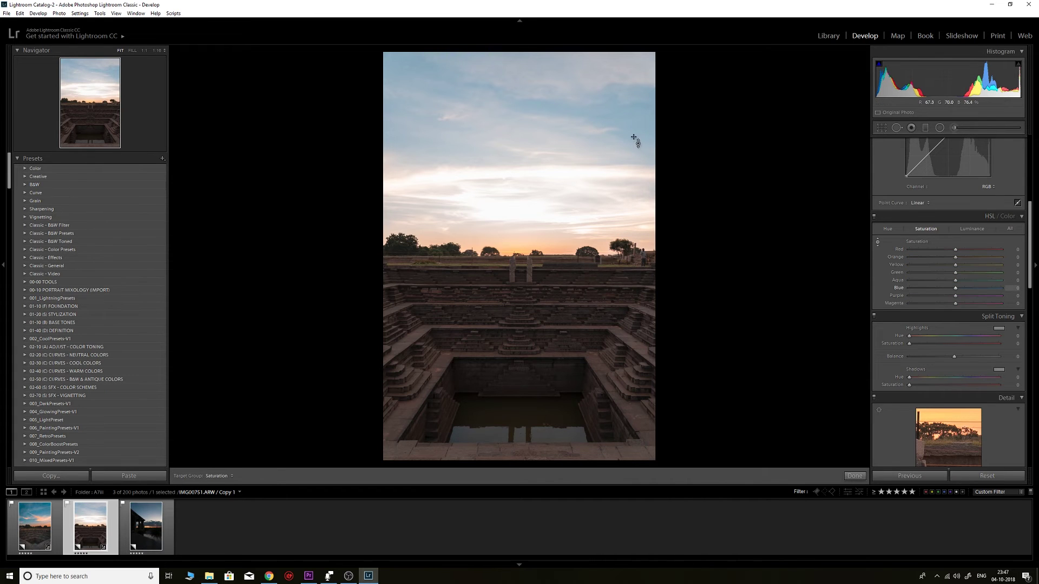
{"action": "left_click_drag", "start_coordinate": [634, 138], "coordinate": [634, 97]}
{"action": "left_click_drag", "start_coordinate": [517, 253], "coordinate": [517, 248]}
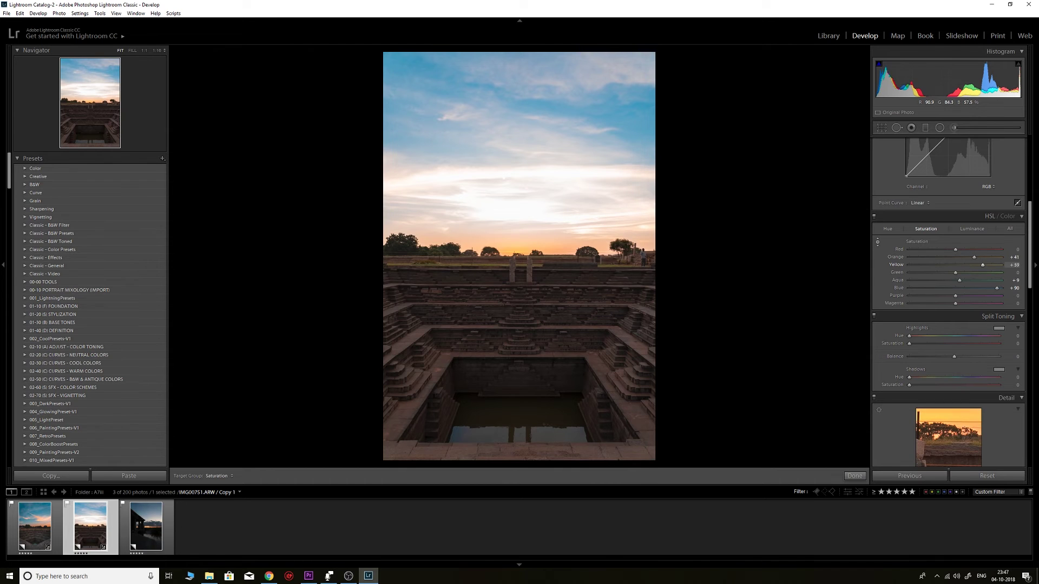
Shift the sky's hues with the Hue targeted tool to Blue +41 and Aqua +2.
{"action": "left_click", "coordinate": [887, 229]}
{"action": "left_click", "coordinate": [878, 243]}
{"action": "left_click", "coordinate": [877, 242]}
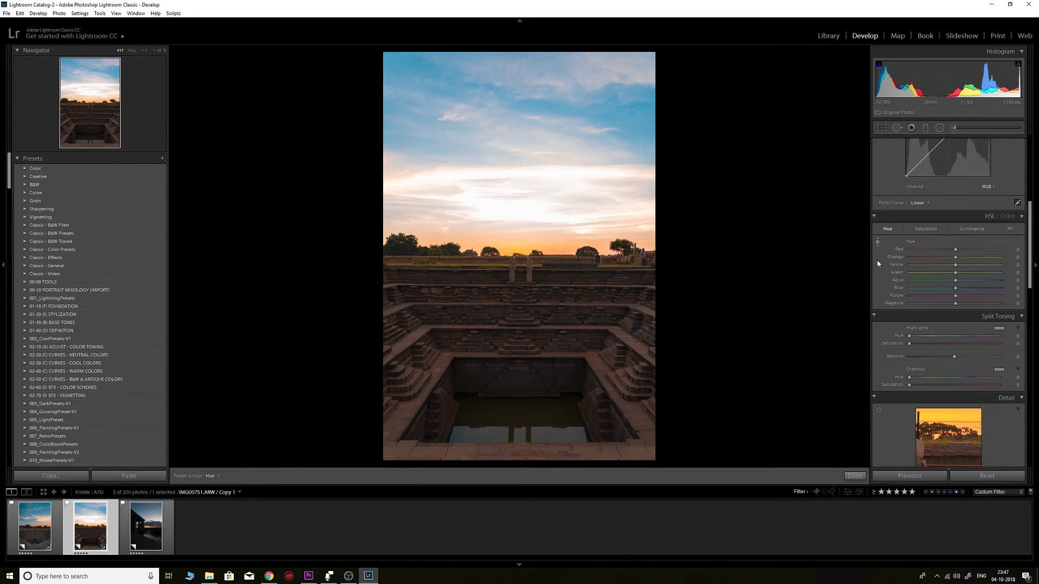
{"action": "left_click_drag", "start_coordinate": [622, 125], "coordinate": [597, 128]}
{"action": "left_click_drag", "start_coordinate": [474, 162], "coordinate": [474, 154]}
{"action": "key", "text": "Escape"}
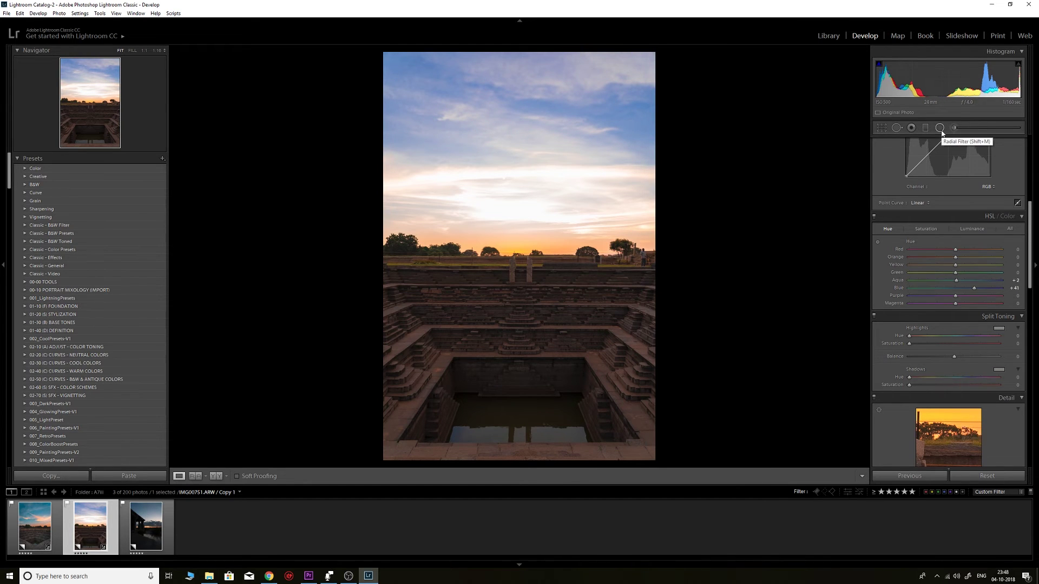
Draw a radial filter over the stepwell, cool its Temp to -13 and invert it onto the sky.
{"action": "left_click", "coordinate": [939, 129]}
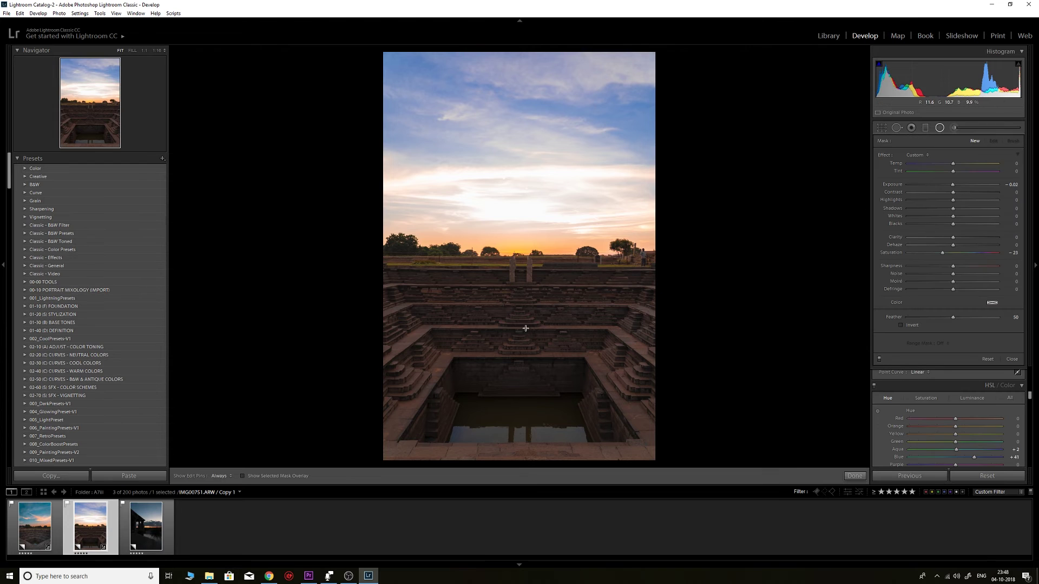
{"action": "left_click_drag", "start_coordinate": [517, 327], "coordinate": [647, 428]}
{"action": "left_click_drag", "start_coordinate": [514, 330], "coordinate": [518, 354]}
{"action": "left_click_drag", "start_coordinate": [952, 163], "coordinate": [947, 165]}
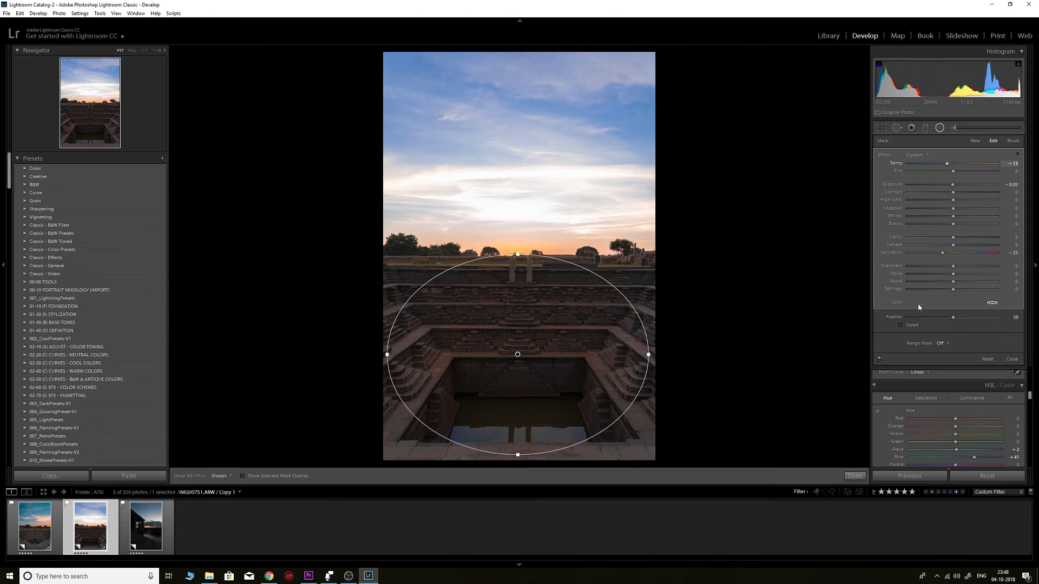
{"action": "left_click", "coordinate": [907, 325]}
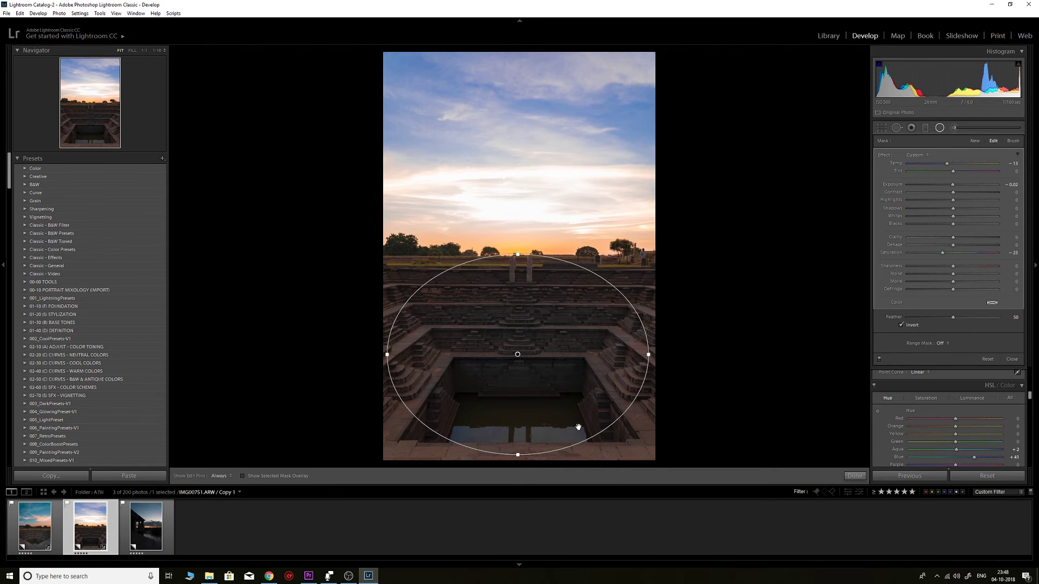
Enlarge the radial ellipse toward the photo's edges and ease its Saturation to -10.
{"action": "left_click_drag", "start_coordinate": [518, 456], "coordinate": [518, 462]}
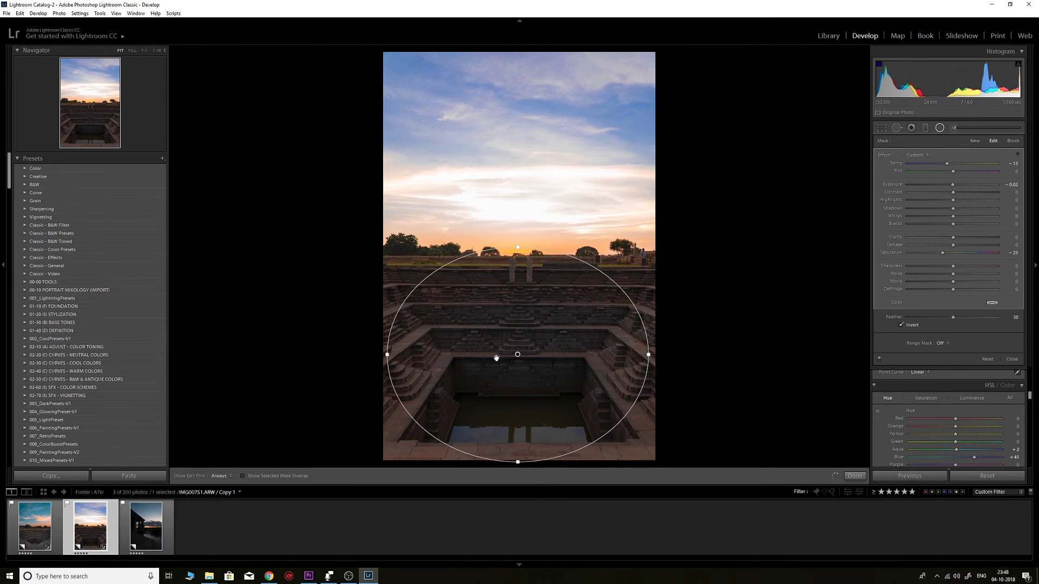
{"action": "left_click_drag", "start_coordinate": [517, 355], "coordinate": [518, 358]}
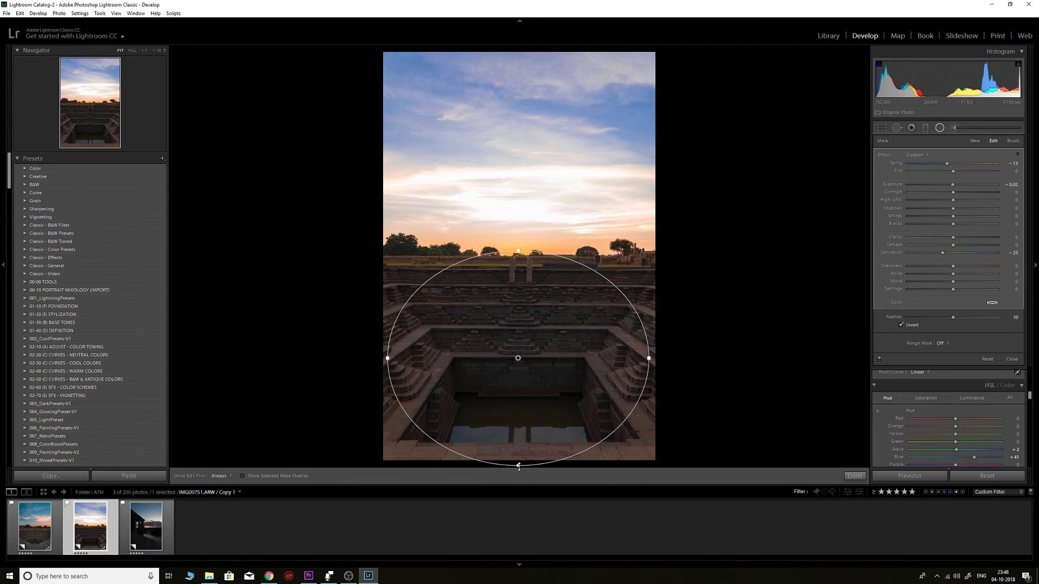
{"action": "left_click_drag", "start_coordinate": [387, 358], "coordinate": [383, 358]}
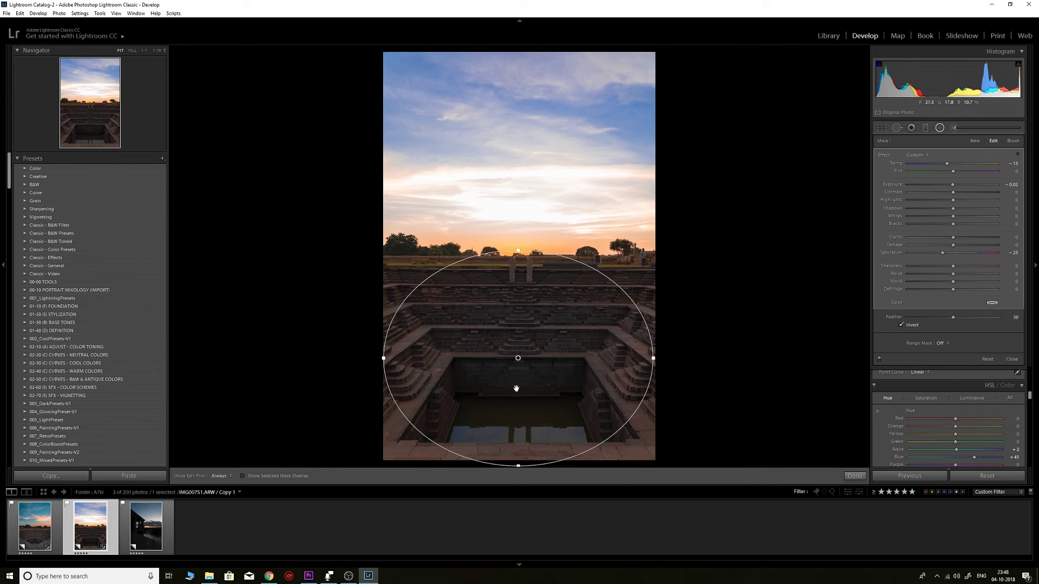
{"action": "left_click_drag", "start_coordinate": [516, 388], "coordinate": [516, 391]}
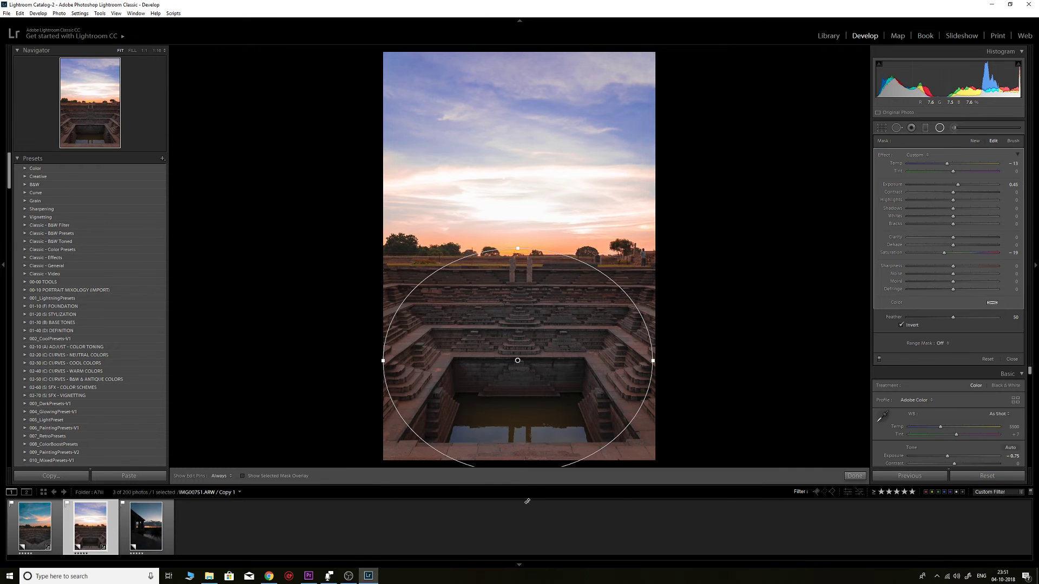
{"action": "left_click_drag", "start_coordinate": [944, 253], "coordinate": [948, 252]}
Warm the stepwell copy's white balance slightly, compare against a reset and undo, then open the temple photo.
{"action": "left_click", "coordinate": [855, 475]}
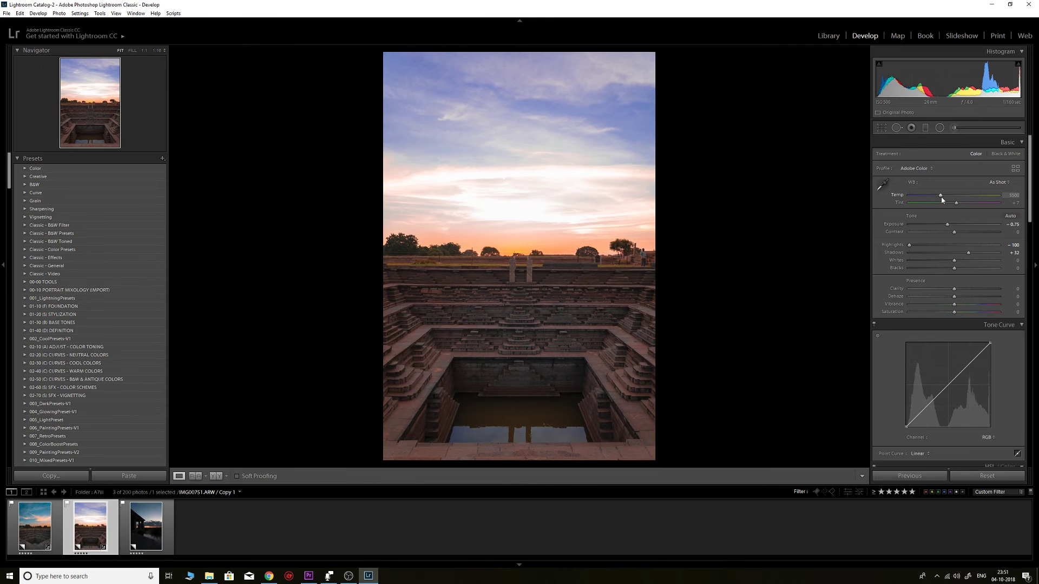
{"action": "left_click_drag", "start_coordinate": [941, 196], "coordinate": [957, 204]}
{"action": "left_click", "coordinate": [981, 477]}
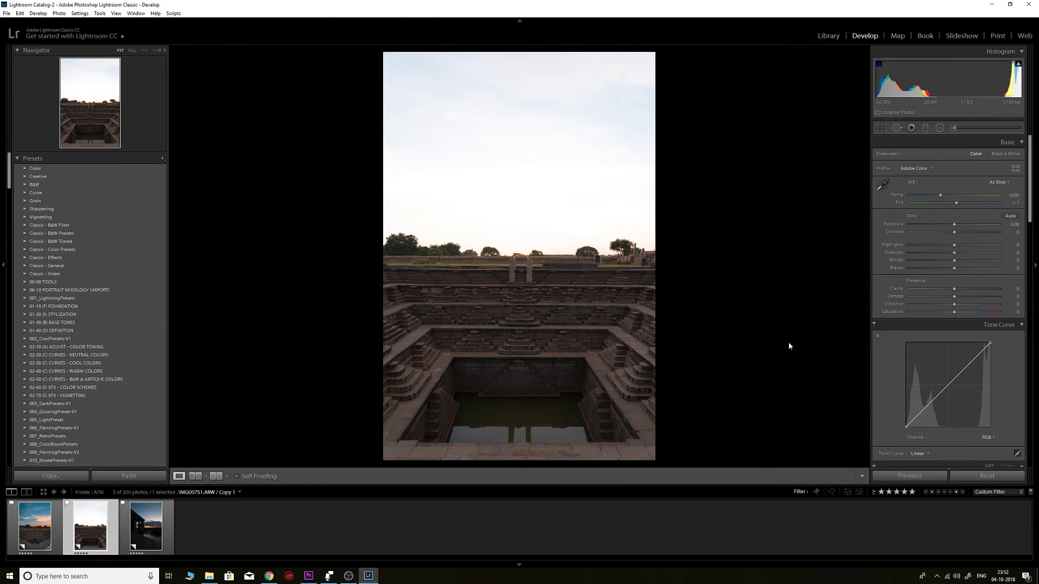
{"action": "key", "text": "ctrl+z"}
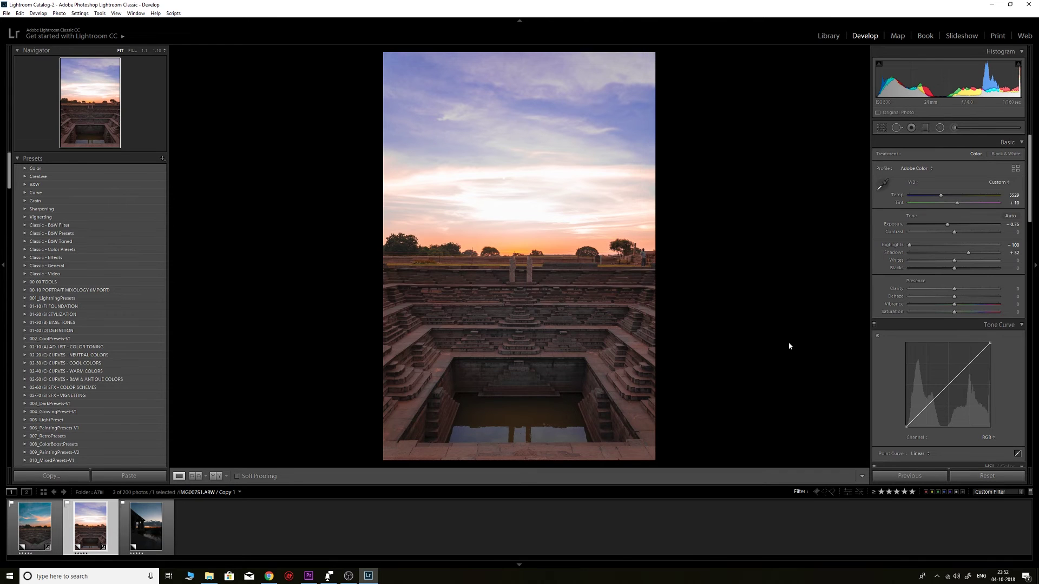
{"action": "left_click", "coordinate": [150, 523]}
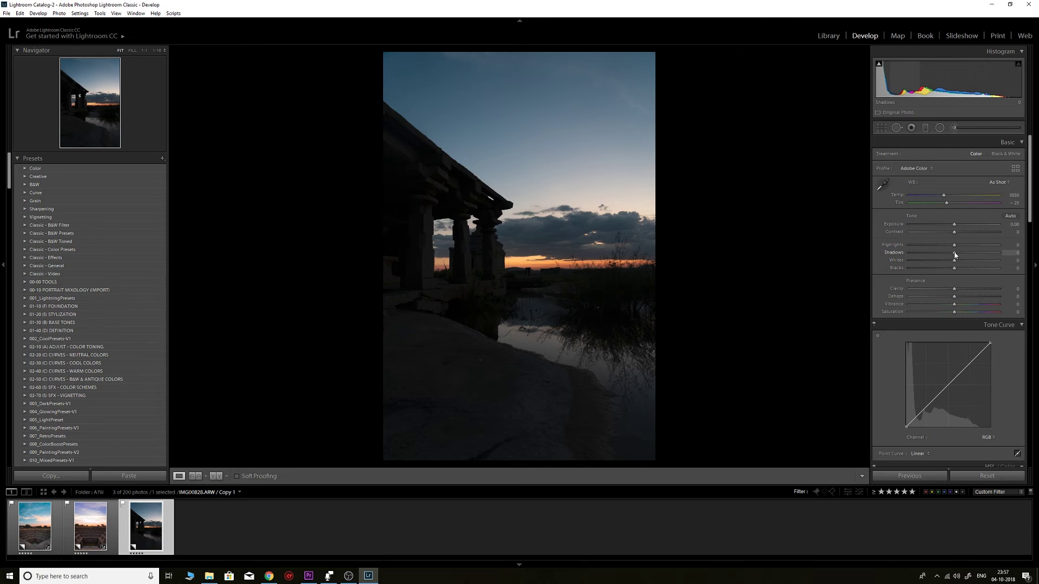
Give the temple photo Shadows +85, Contrast +11, Clarity +25 and a warmer 7113 Temp.
{"action": "left_click_drag", "start_coordinate": [954, 254], "coordinate": [959, 235]}
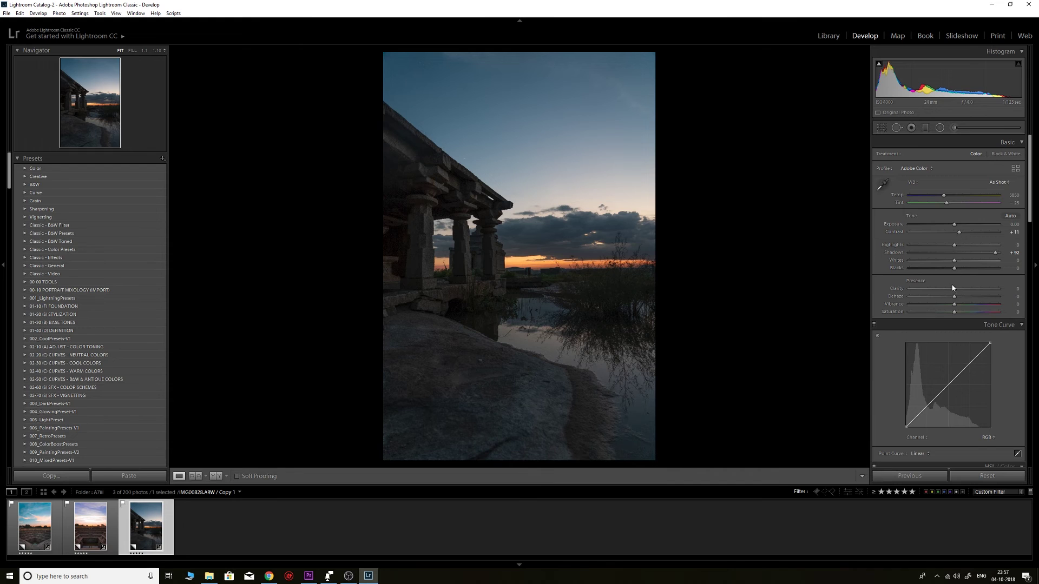
{"action": "left_click_drag", "start_coordinate": [955, 293], "coordinate": [966, 294]}
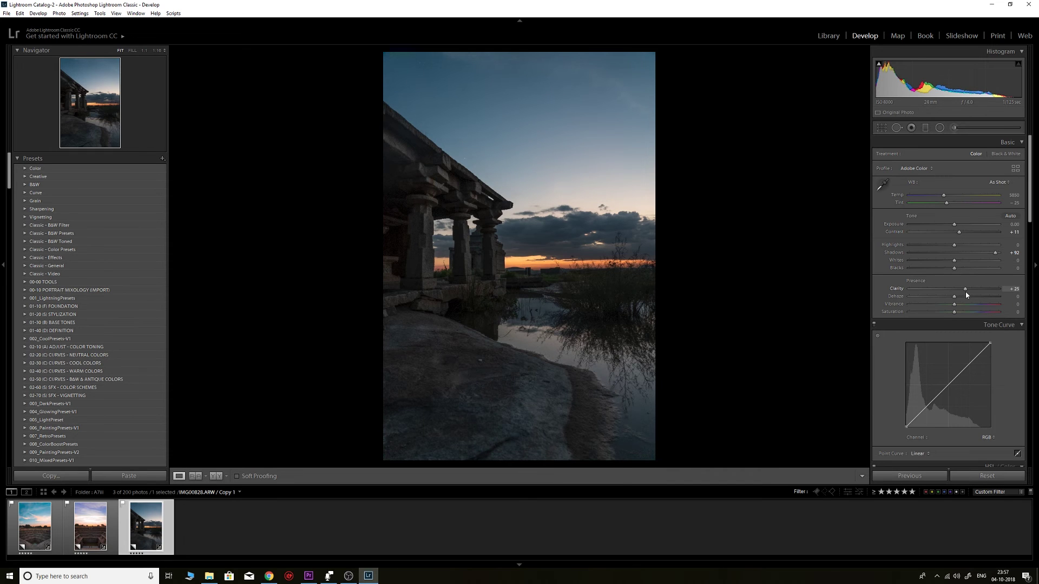
{"action": "left_click_drag", "start_coordinate": [995, 253], "coordinate": [992, 253]}
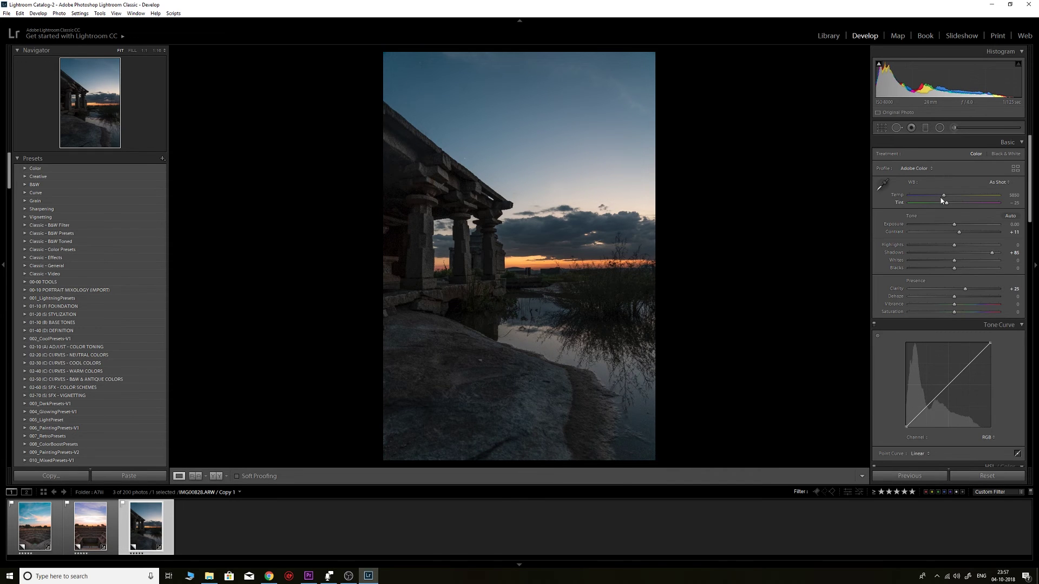
{"action": "left_click_drag", "start_coordinate": [943, 196], "coordinate": [950, 198]}
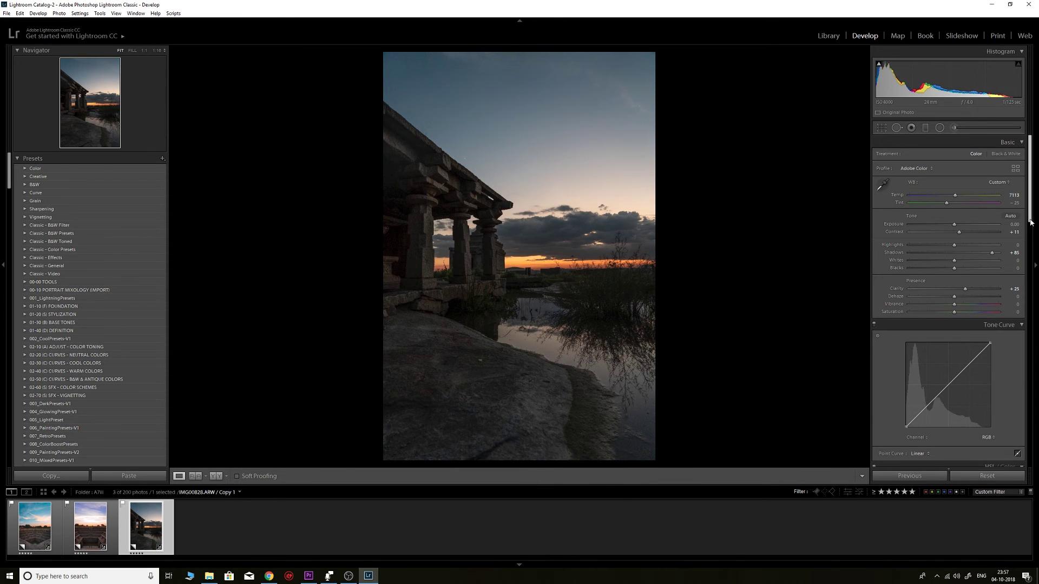
{"action": "scroll", "coordinate": [952, 271], "scroll_direction": "down", "scroll_amount": 10}
{"action": "scroll", "coordinate": [1036, 469], "scroll_direction": "down", "scroll_amount": 10}
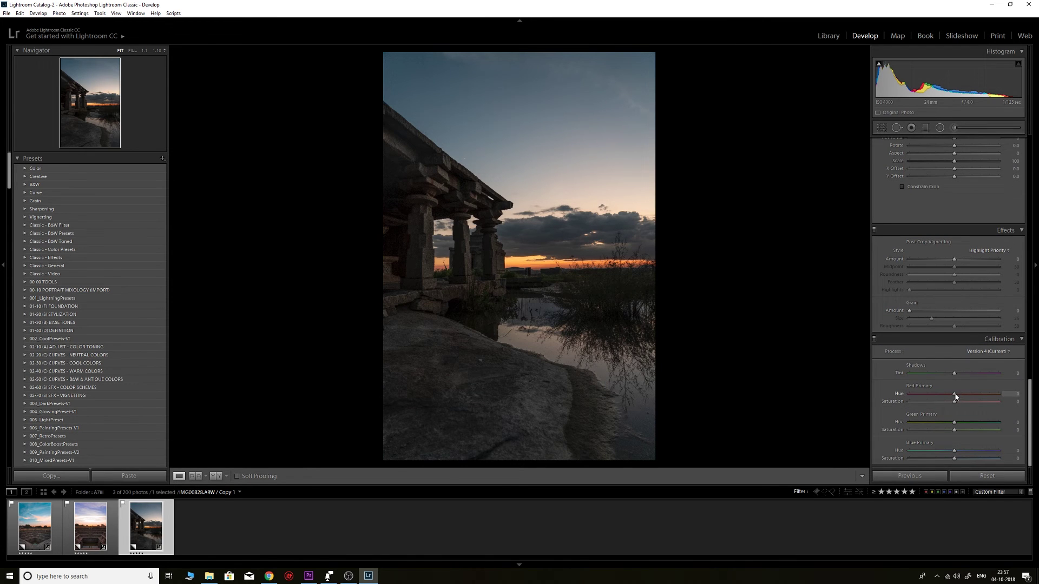
Shift the Calibration Red Primary Hue to +91, trying and undoing a Green Primary change.
{"action": "left_click_drag", "start_coordinate": [955, 396], "coordinate": [996, 399]}
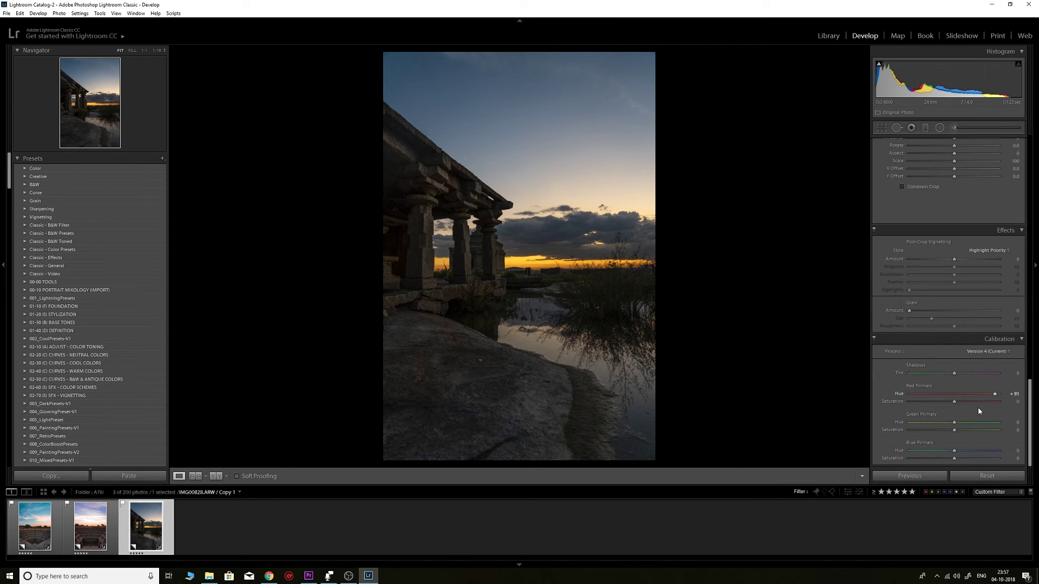
{"action": "mouse_move", "coordinate": [975, 426]}
{"action": "left_mouse_down"}
{"action": "mouse_move", "coordinate": [990, 422]}
{"action": "mouse_move", "coordinate": [958, 428]}
{"action": "mouse_move", "coordinate": [989, 431]}
{"action": "left_mouse_up"}
{"action": "key", "text": "ctrl+z"}
{"action": "left_click_drag", "start_coordinate": [1030, 427], "coordinate": [1000, 244]}
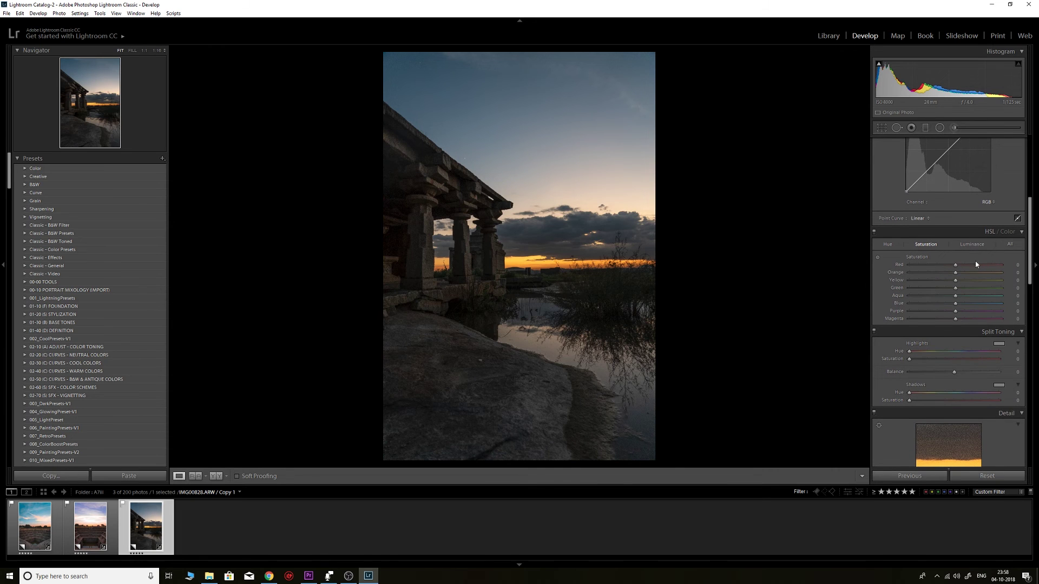
Shift the sky's Blue hue to +54 with the HSL targeted tool and raise Vibrance and Saturation.
{"action": "left_click", "coordinate": [887, 244]}
{"action": "left_click", "coordinate": [878, 258]}
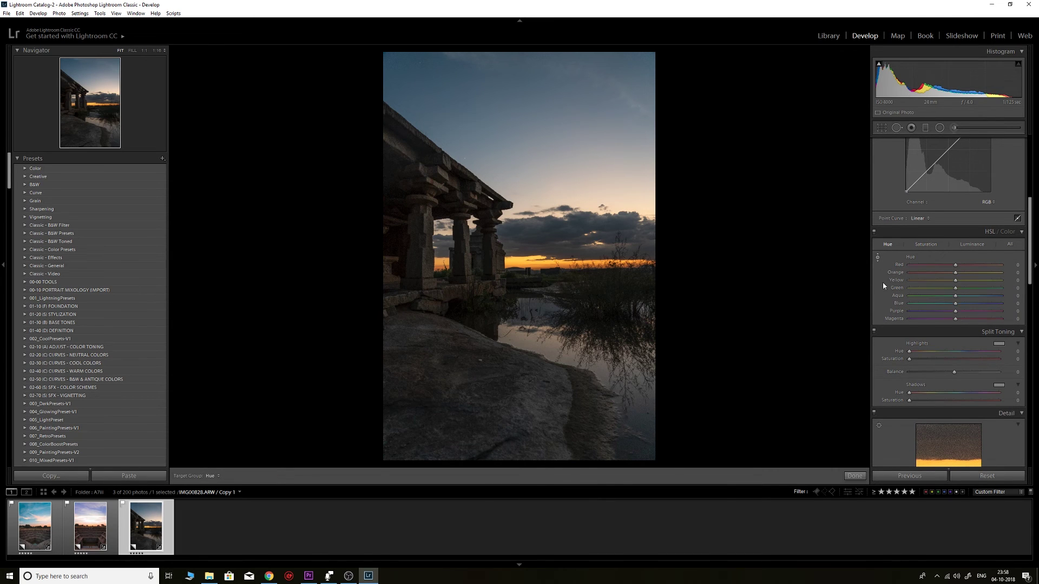
{"action": "left_click_drag", "start_coordinate": [528, 127], "coordinate": [453, 182]}
{"action": "scroll", "coordinate": [1031, 188], "scroll_direction": "up", "scroll_amount": 5}
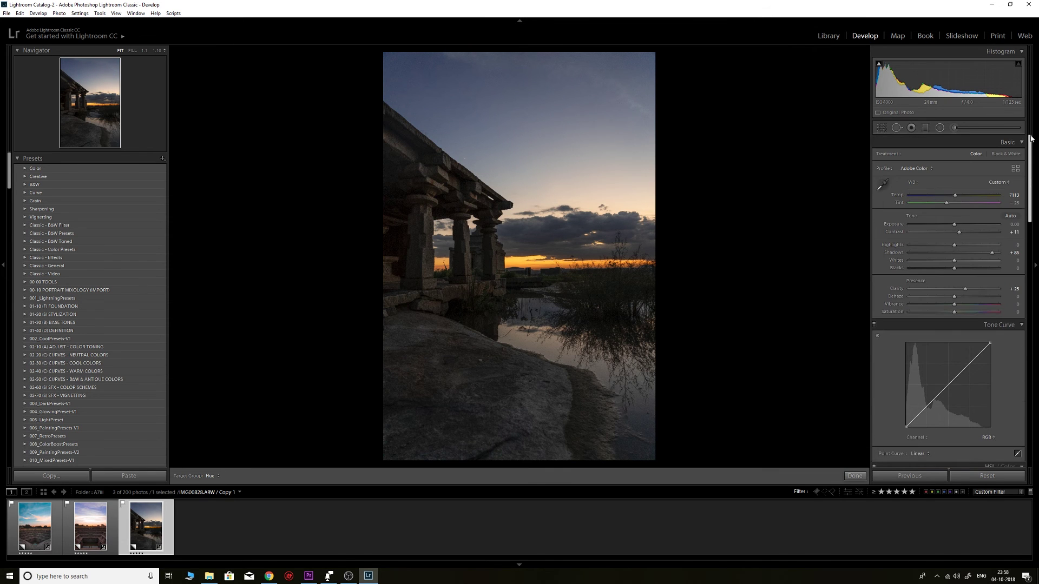
{"action": "left_click_drag", "start_coordinate": [964, 308], "coordinate": [966, 312]}
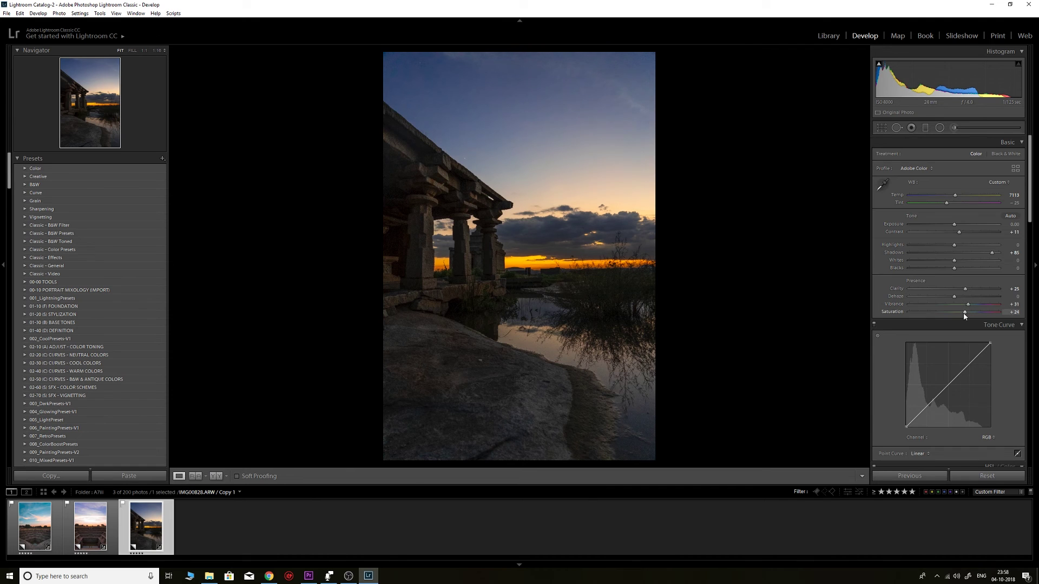
{"action": "scroll", "coordinate": [920, 271], "scroll_direction": "down", "scroll_amount": 5}
Boost HSL saturation of Orange to +46, Yellow to +24 and Blue to +13 on the sky.
{"action": "left_click", "coordinate": [926, 257]}
{"action": "left_click", "coordinate": [878, 270]}
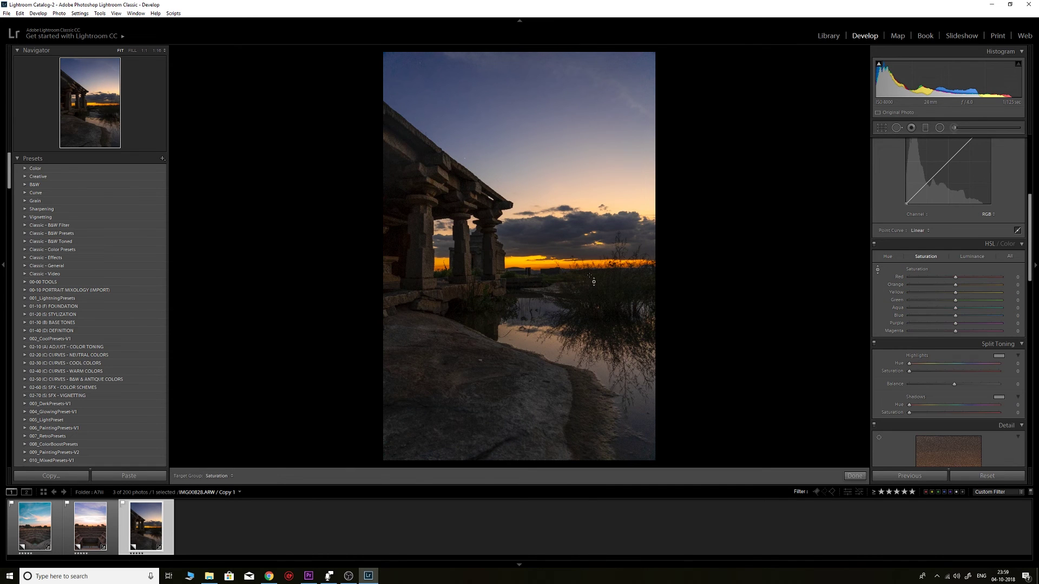
{"action": "left_click_drag", "start_coordinate": [541, 177], "coordinate": [522, 141]}
{"action": "left_click_drag", "start_coordinate": [608, 182], "coordinate": [649, 184]}
{"action": "key", "text": "ctrl+alt+shift+h"}
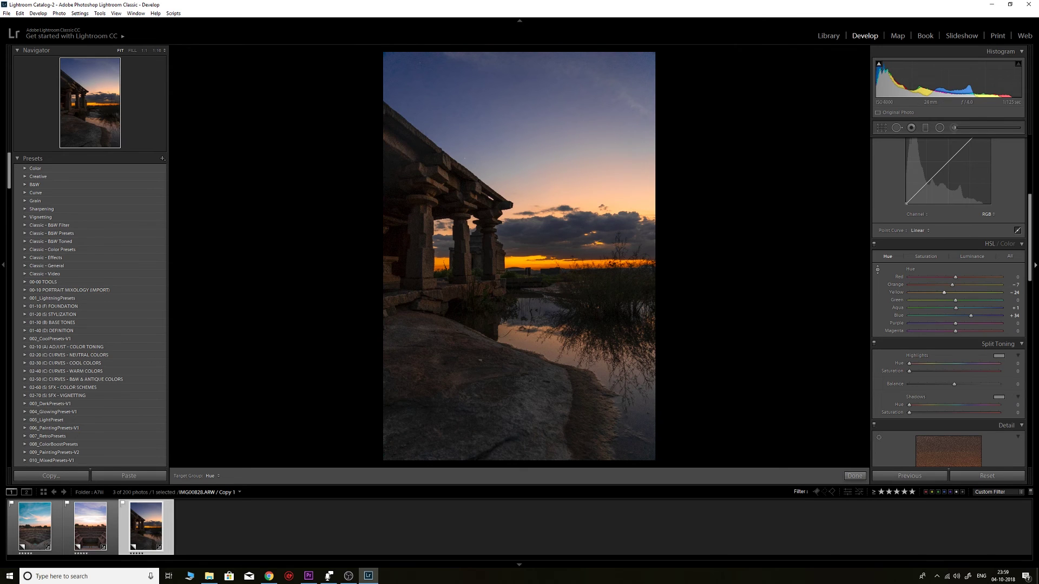
{"action": "left_click", "coordinate": [954, 128]}
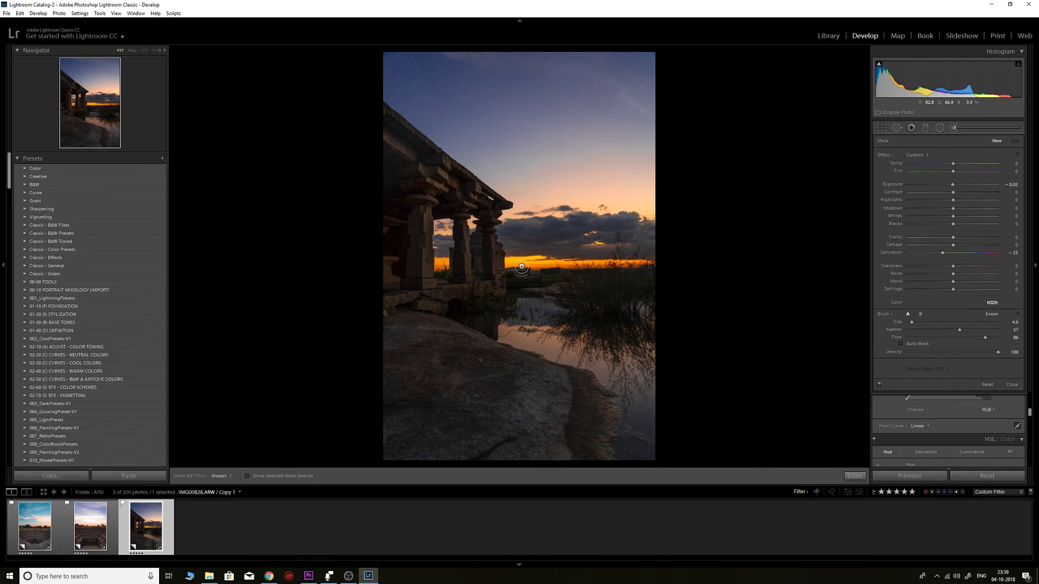
Set the horizon brush mask to Temp -57 and Saturation -55, then close the brush panel.
{"action": "key", "text": "h"}
{"action": "key", "text": "h"}
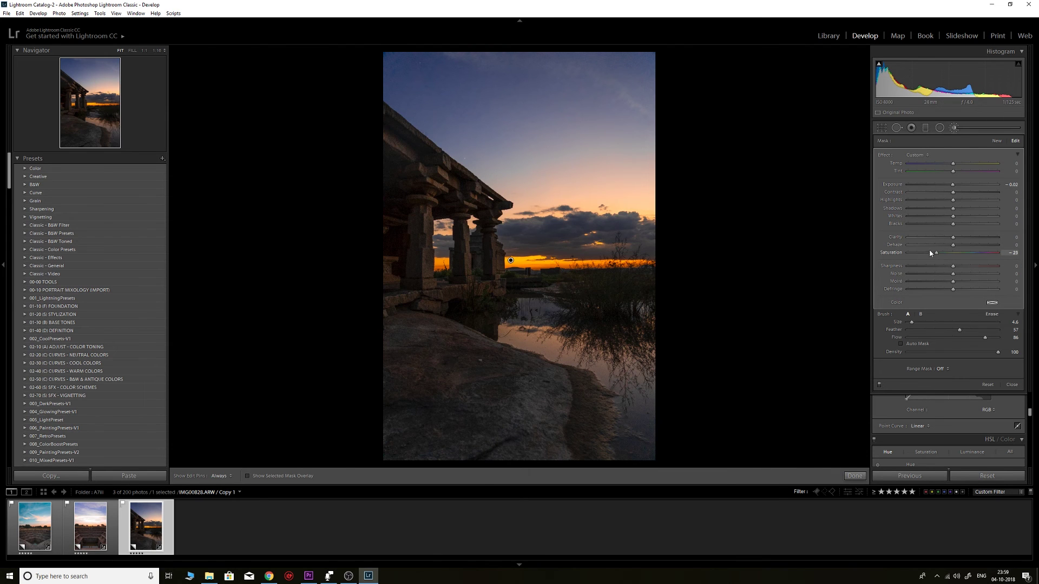
{"action": "mouse_move", "coordinate": [942, 253]}
{"action": "left_mouse_down"}
{"action": "mouse_move", "coordinate": [954, 259]}
{"action": "mouse_move", "coordinate": [927, 254]}
{"action": "left_mouse_up"}
{"action": "left_click_drag", "start_coordinate": [934, 163], "coordinate": [926, 163]}
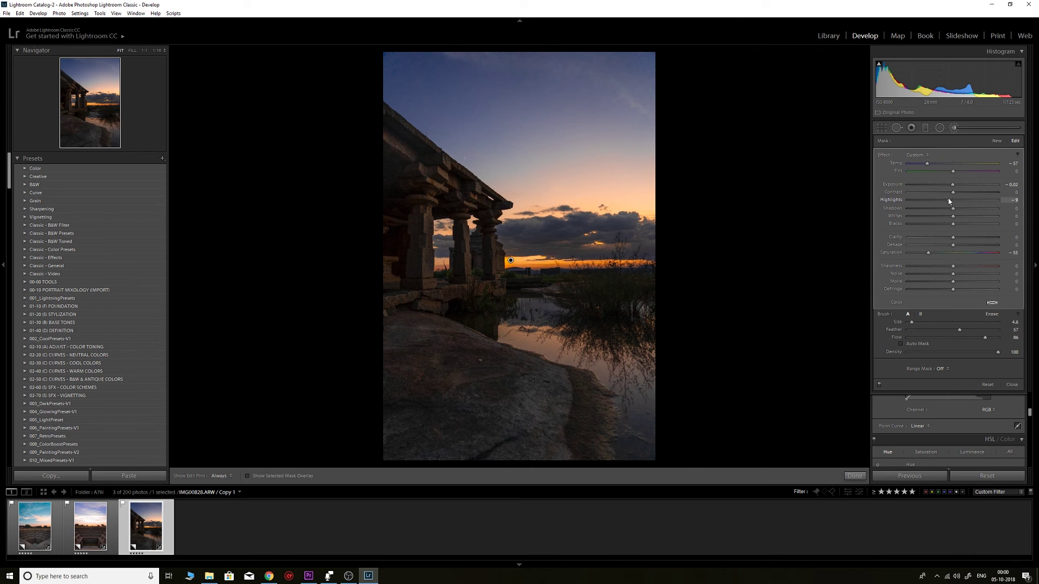
{"action": "left_click", "coordinate": [855, 475]}
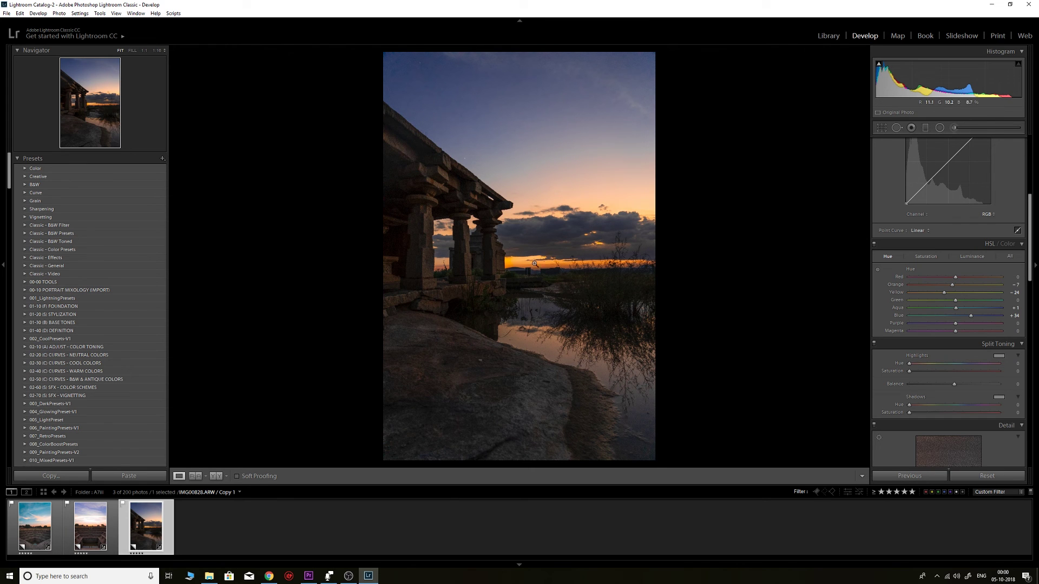
Set Highlights to -43 and Clarity to +42, then drag a graduated filter across the foreground rock.
{"action": "scroll", "coordinate": [952, 244], "scroll_direction": "up", "scroll_amount": 5}
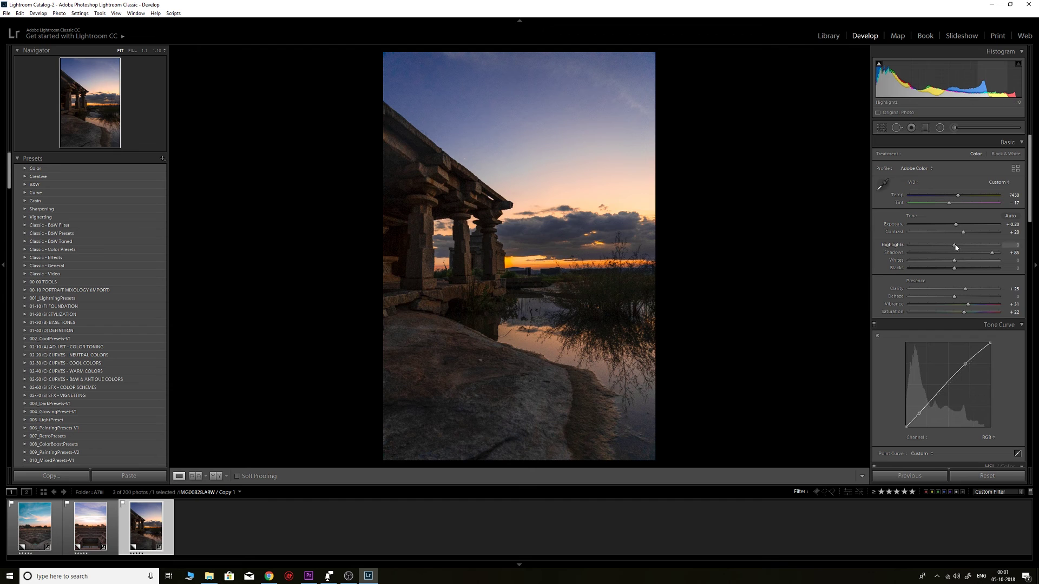
{"action": "left_click_drag", "start_coordinate": [954, 244], "coordinate": [937, 245]}
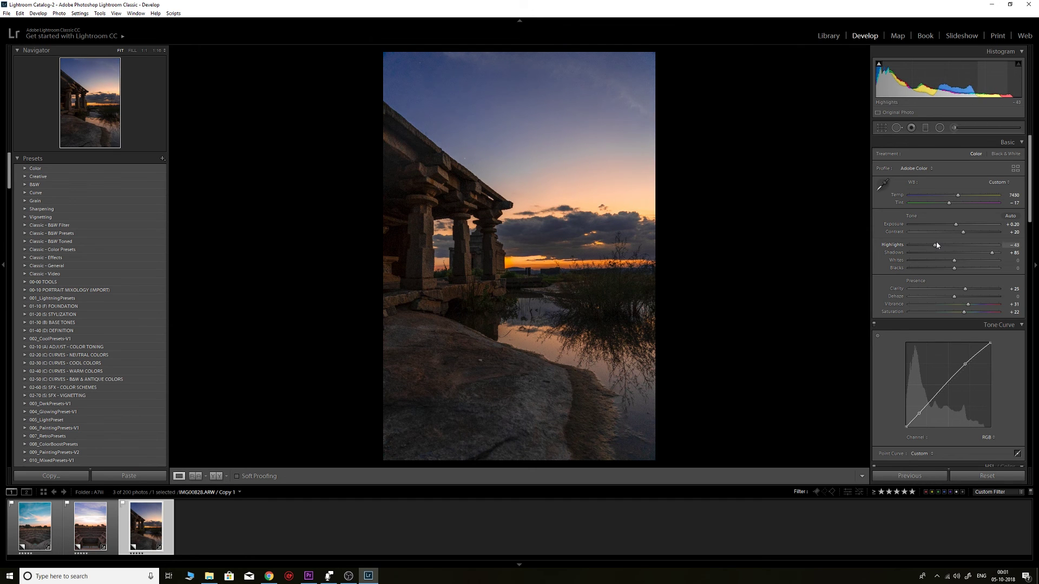
{"action": "left_click_drag", "start_coordinate": [965, 289], "coordinate": [970, 291]}
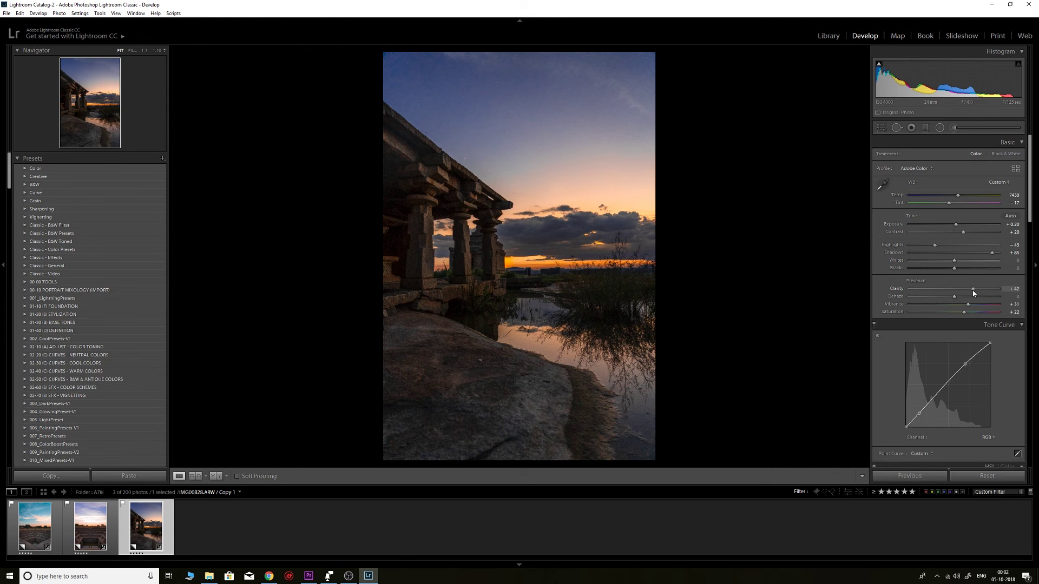
{"action": "left_click_drag", "start_coordinate": [1029, 194], "coordinate": [1032, 435]}
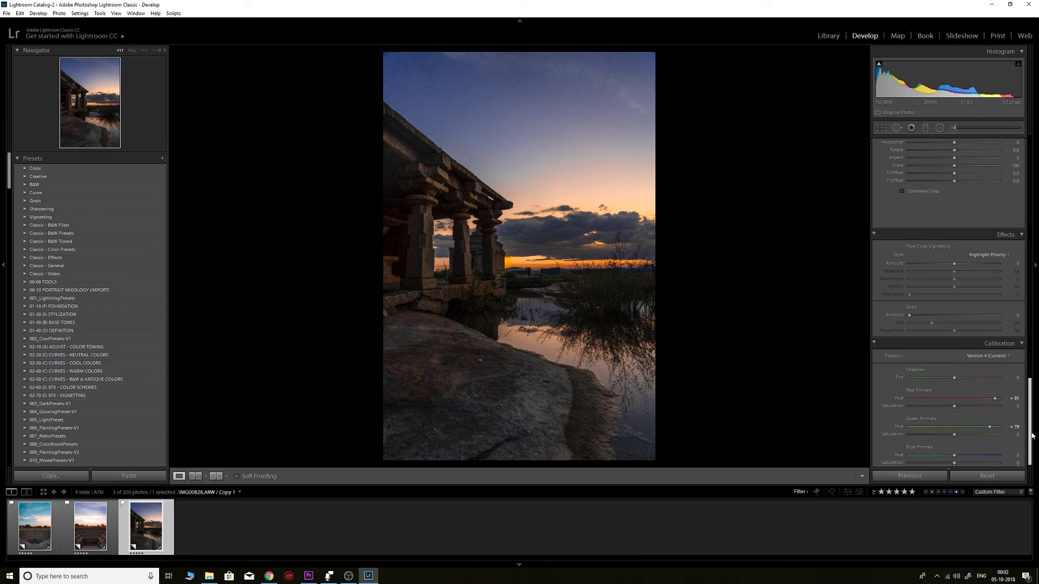
{"action": "key", "text": "m"}
{"action": "left_click_drag", "start_coordinate": [494, 460], "coordinate": [498, 350]}
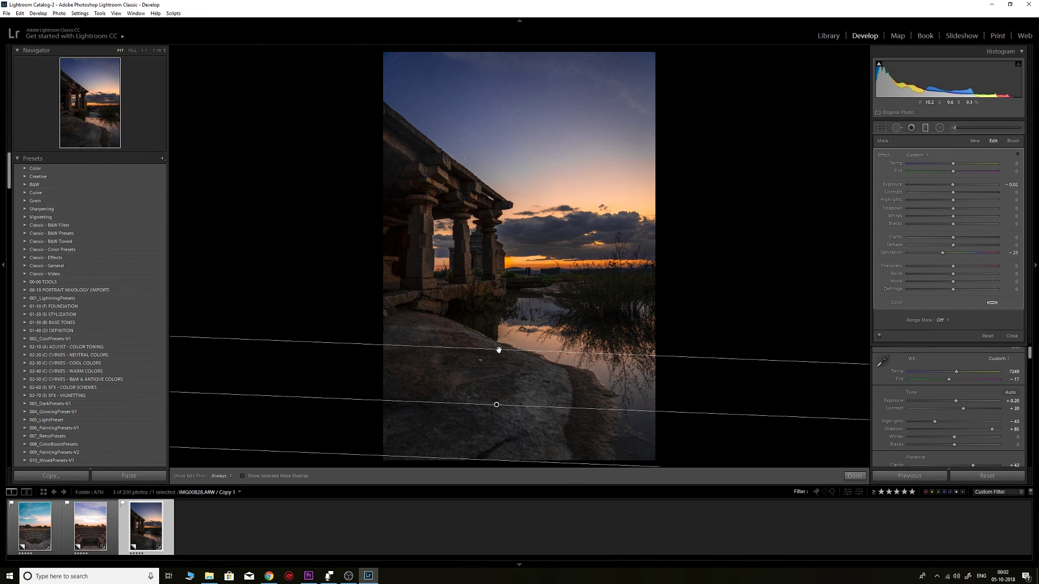
Darken the graduated rock area slightly and add clarity to it.
{"action": "left_click_drag", "start_coordinate": [953, 184], "coordinate": [956, 193]}
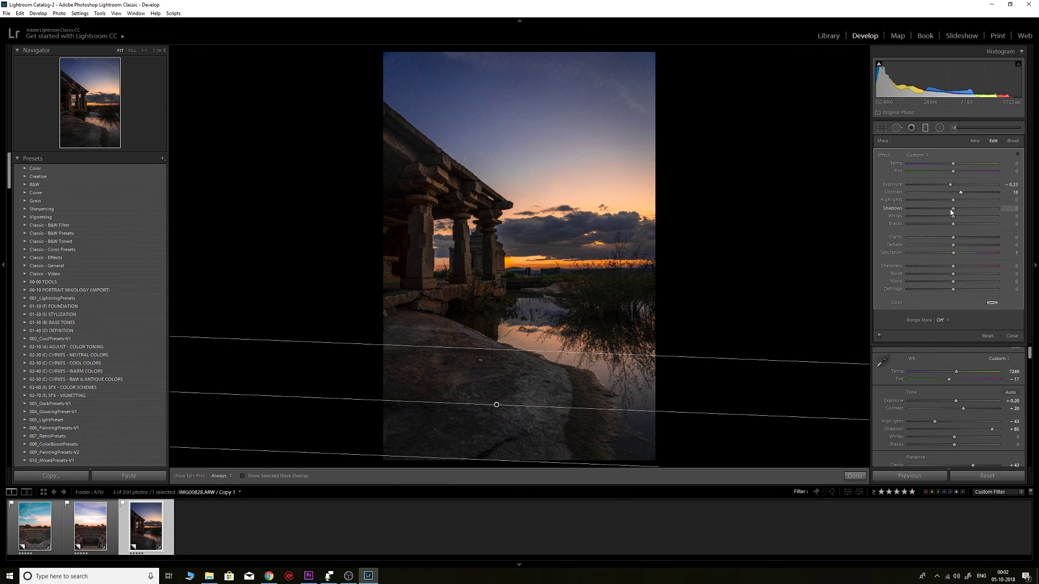
{"action": "left_click_drag", "start_coordinate": [953, 239], "coordinate": [960, 239]}
{"action": "key", "text": "shift+m"}
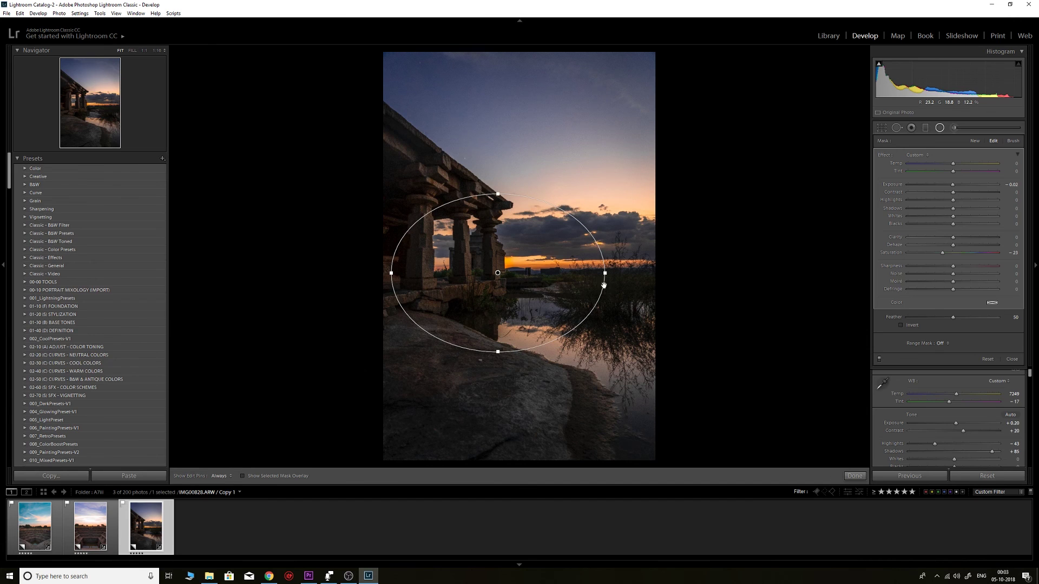
Place a tilted, inverted radial filter around the pillars at Exposure 0.34 with Saturation 0.
{"action": "left_click_drag", "start_coordinate": [613, 273], "coordinate": [594, 317]}
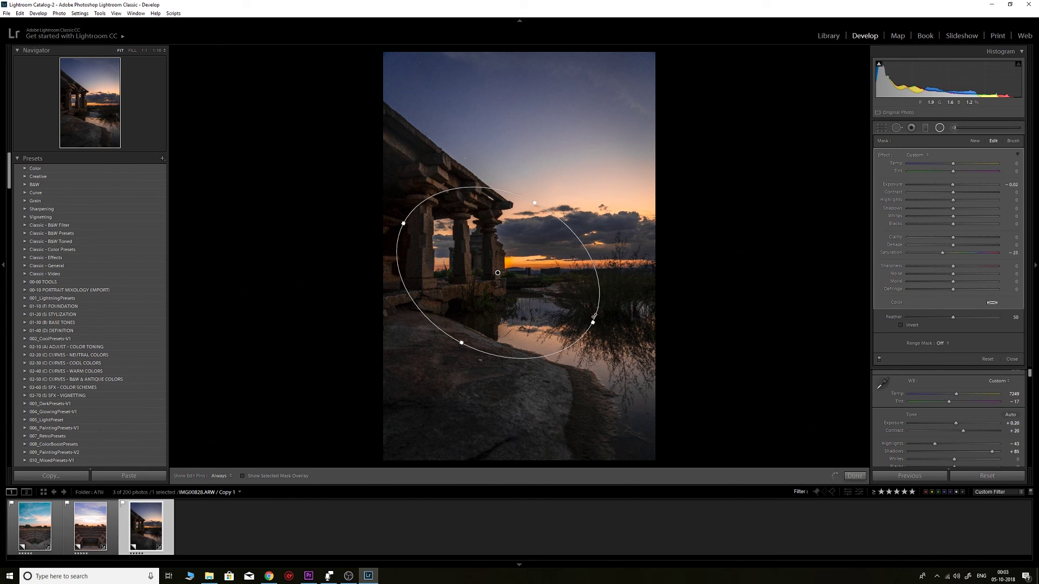
{"action": "left_click_drag", "start_coordinate": [498, 273], "coordinate": [512, 304]}
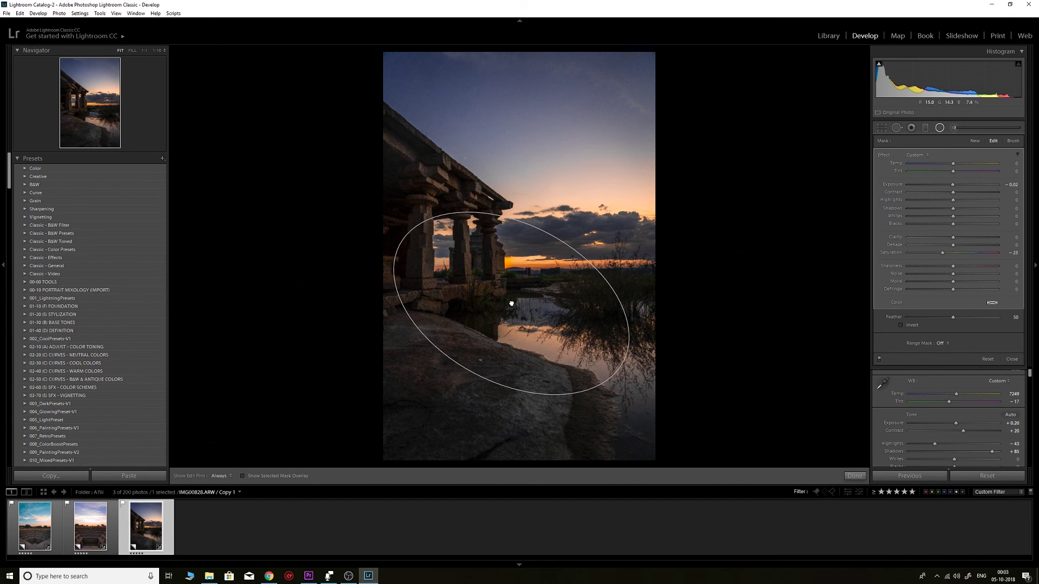
{"action": "double_click", "coordinate": [941, 253]}
{"action": "left_click", "coordinate": [900, 325]}
{"action": "left_click_drag", "start_coordinate": [624, 362], "coordinate": [640, 380]}
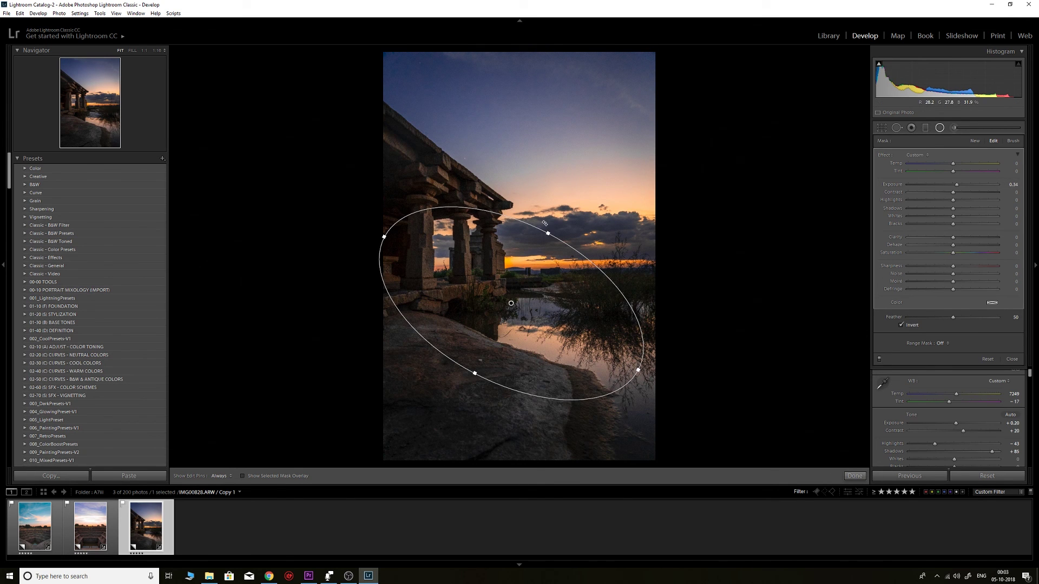
{"action": "left_click_drag", "start_coordinate": [549, 225], "coordinate": [555, 229]}
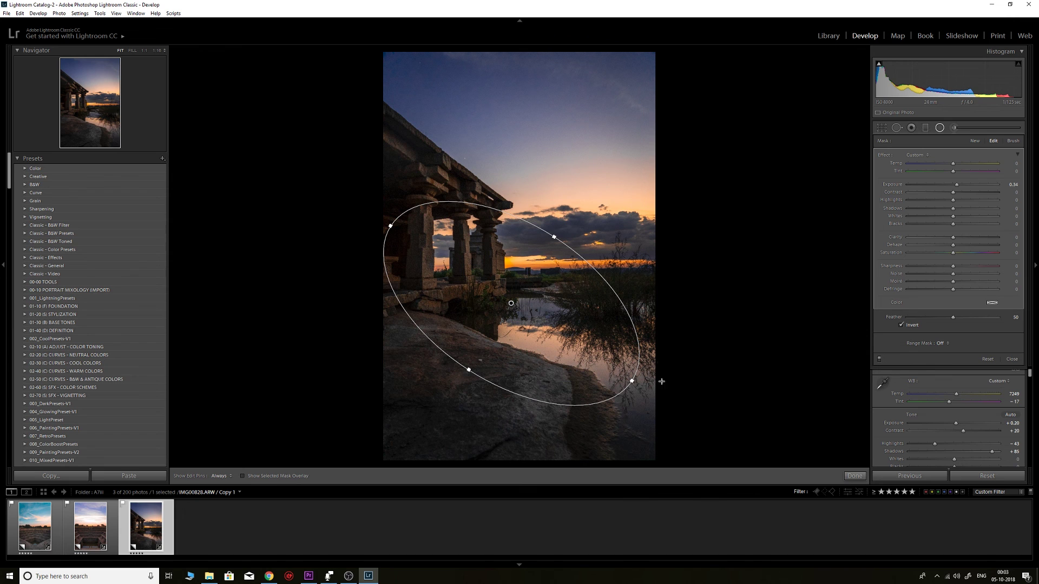
{"action": "left_click", "coordinate": [855, 476]}
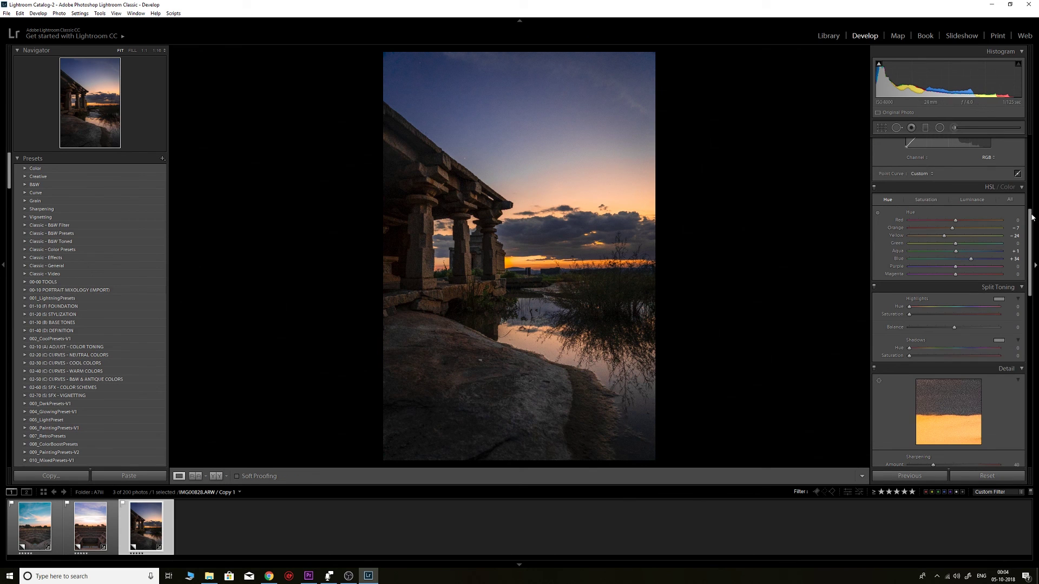
Raise the Tone Curve black point slightly, then reset all develop settings on the temple copy.
{"action": "mouse_move", "coordinate": [1032, 217]}
{"action": "left_mouse_down"}
{"action": "mouse_move", "coordinate": [1031, 273]}
{"action": "mouse_move", "coordinate": [1036, 199]}
{"action": "left_mouse_up"}
{"action": "scroll", "coordinate": [934, 265], "scroll_direction": "up", "scroll_amount": 3}
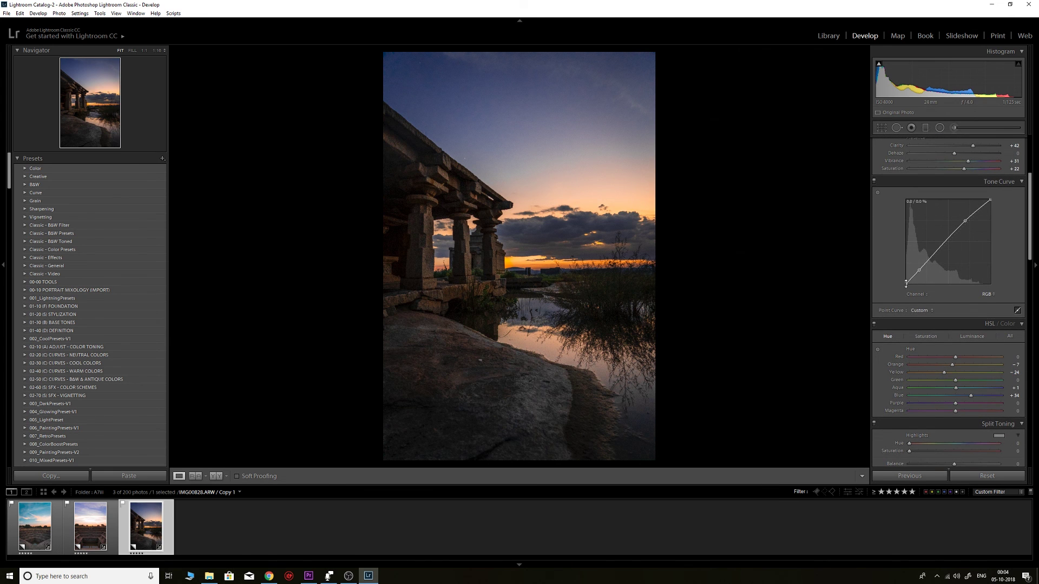
{"action": "left_click_drag", "start_coordinate": [905, 284], "coordinate": [922, 271]}
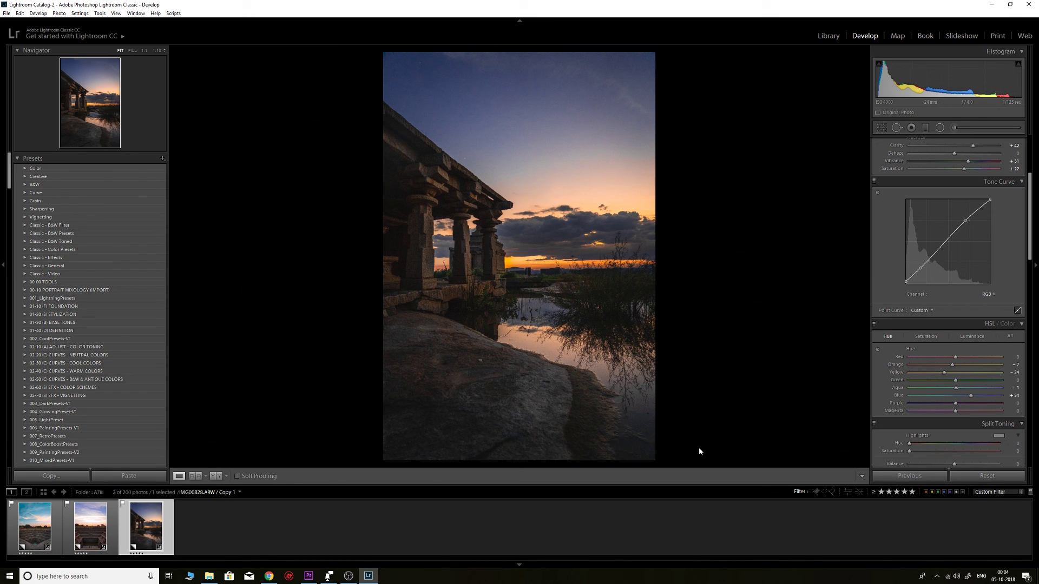
{"action": "left_click", "coordinate": [967, 476]}
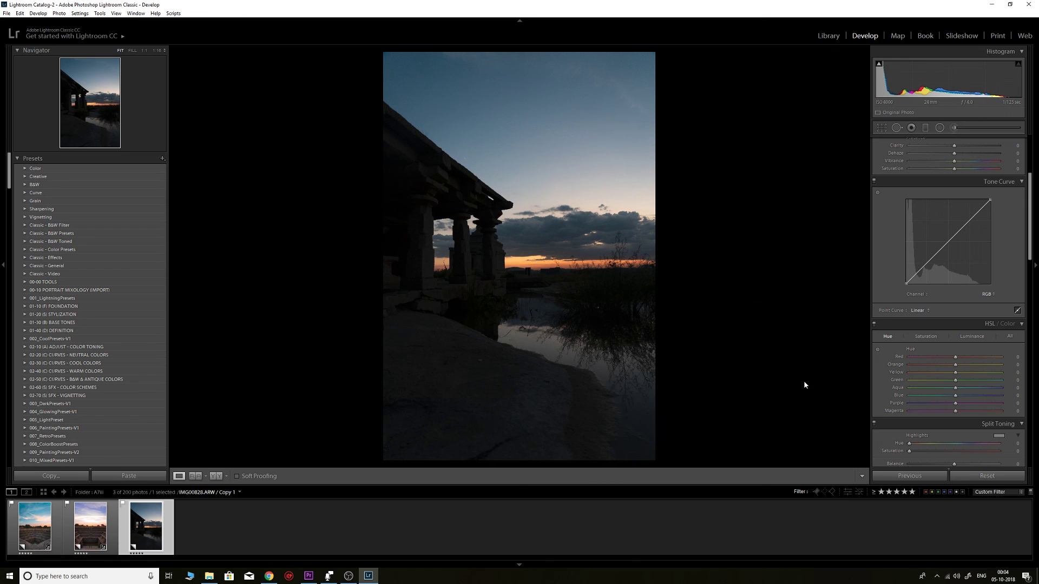